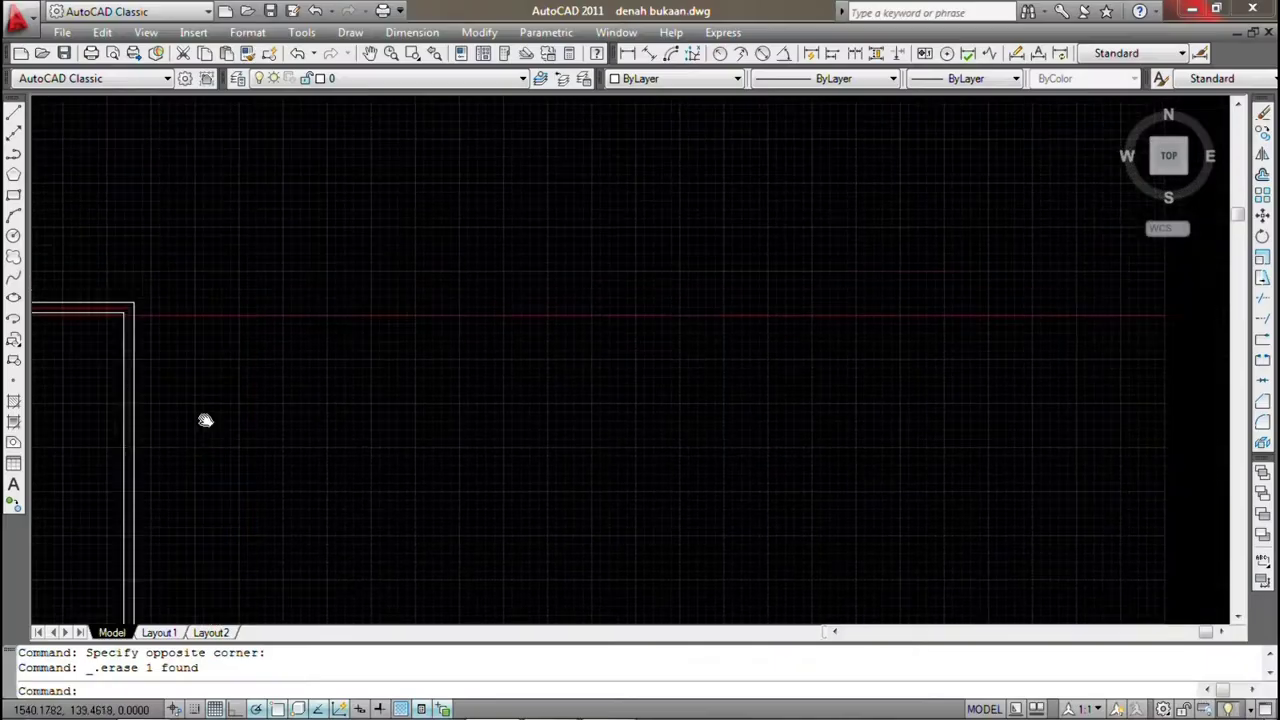
Draw a 6 by 15 rectangle in empty drawing space for the first door jamb
middle_click_drag(477, 366, 372, 403)
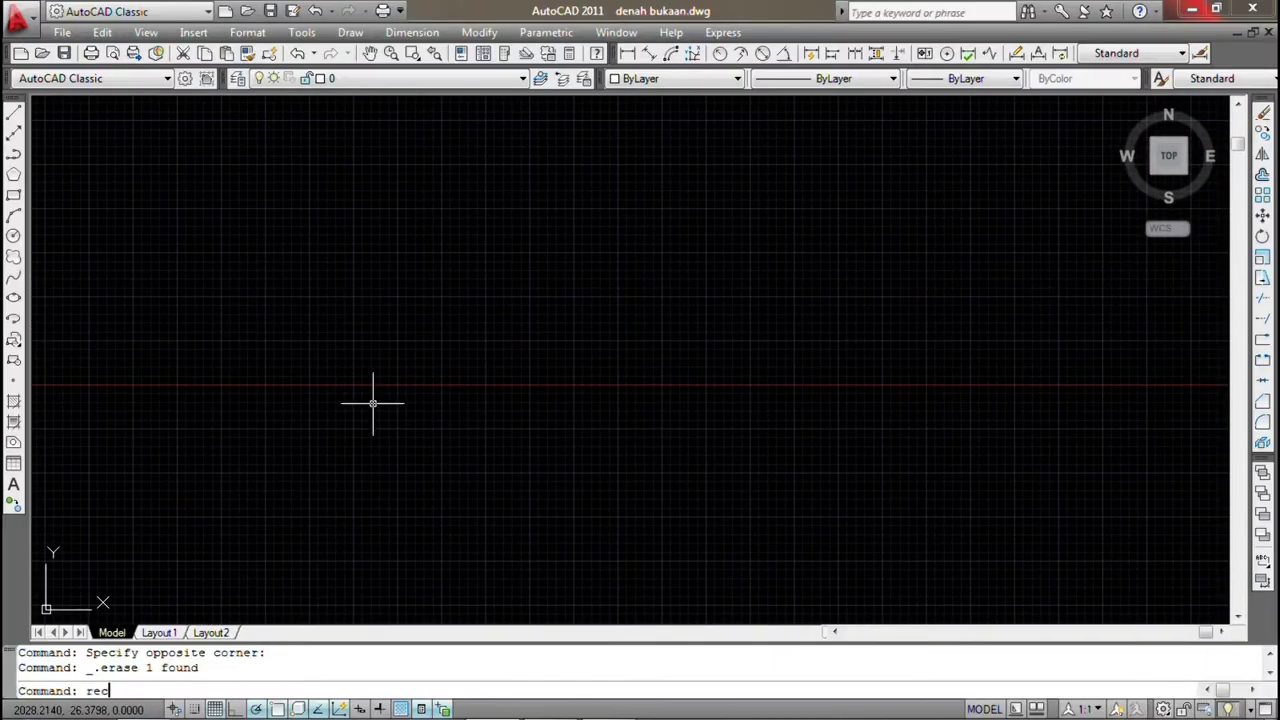
key("space")
left_click(391, 270)
type("@6,15")
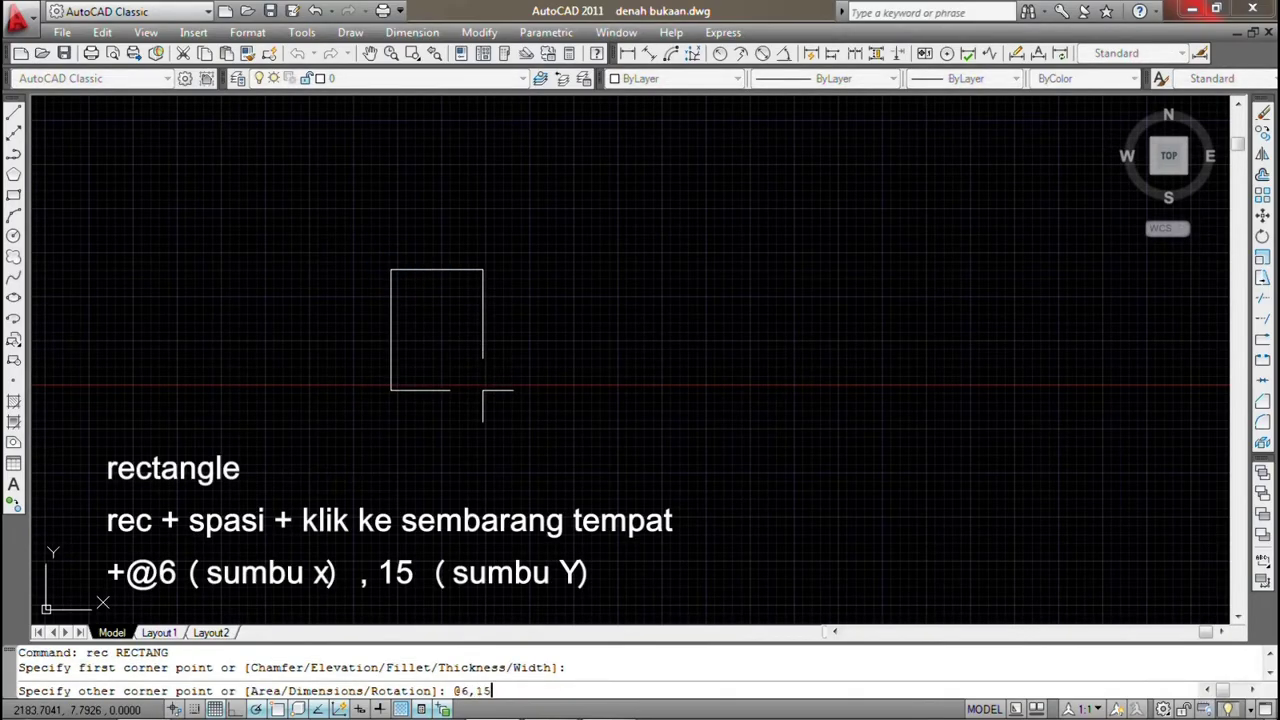
key("Return")
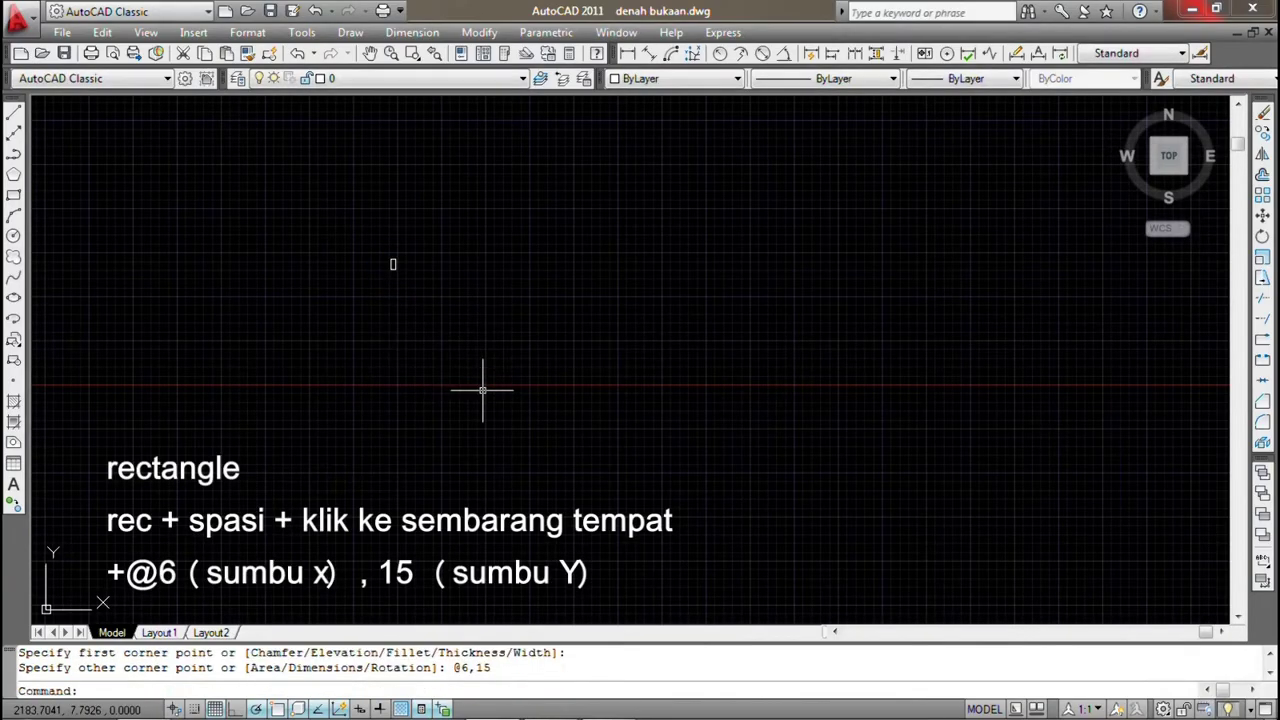
scroll(417, 286, "up", 5)
scroll(396, 387, "up", 3)
scroll(386, 391, "up", 2)
middle_click_drag(346, 371, 320, 346)
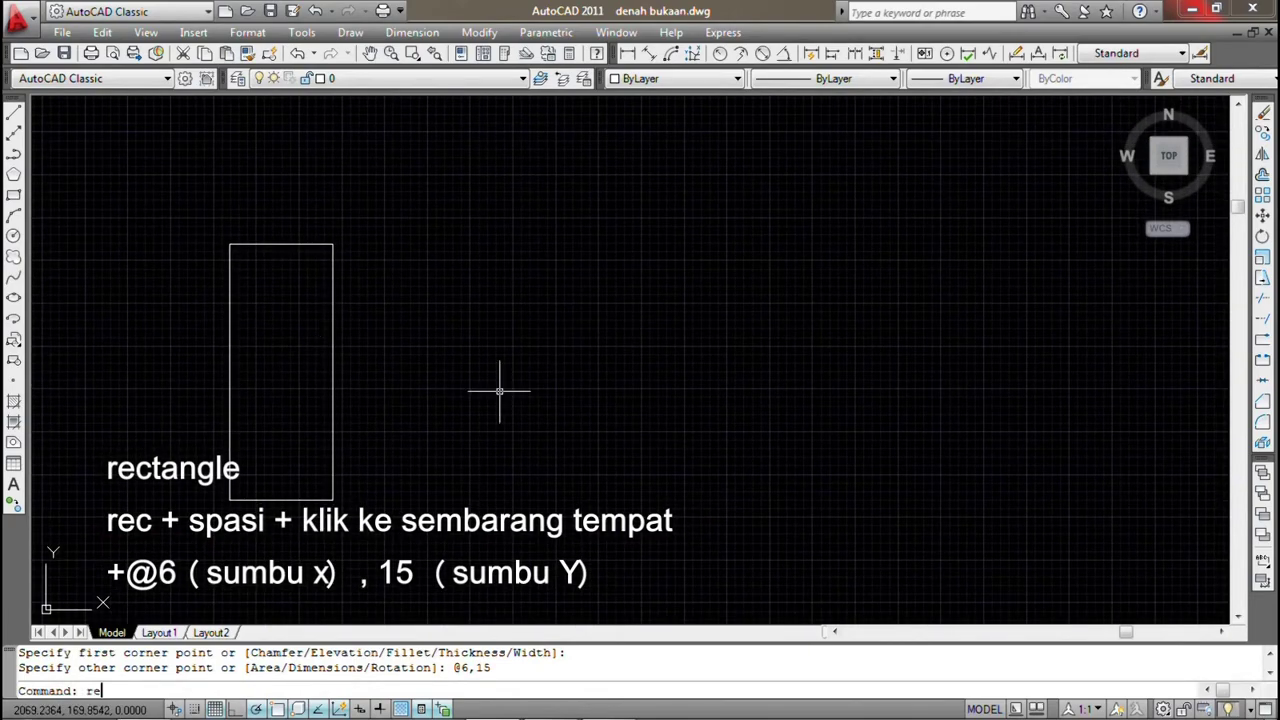
Draw a small 1 by 2 rectangle beside the jamb
key("space")
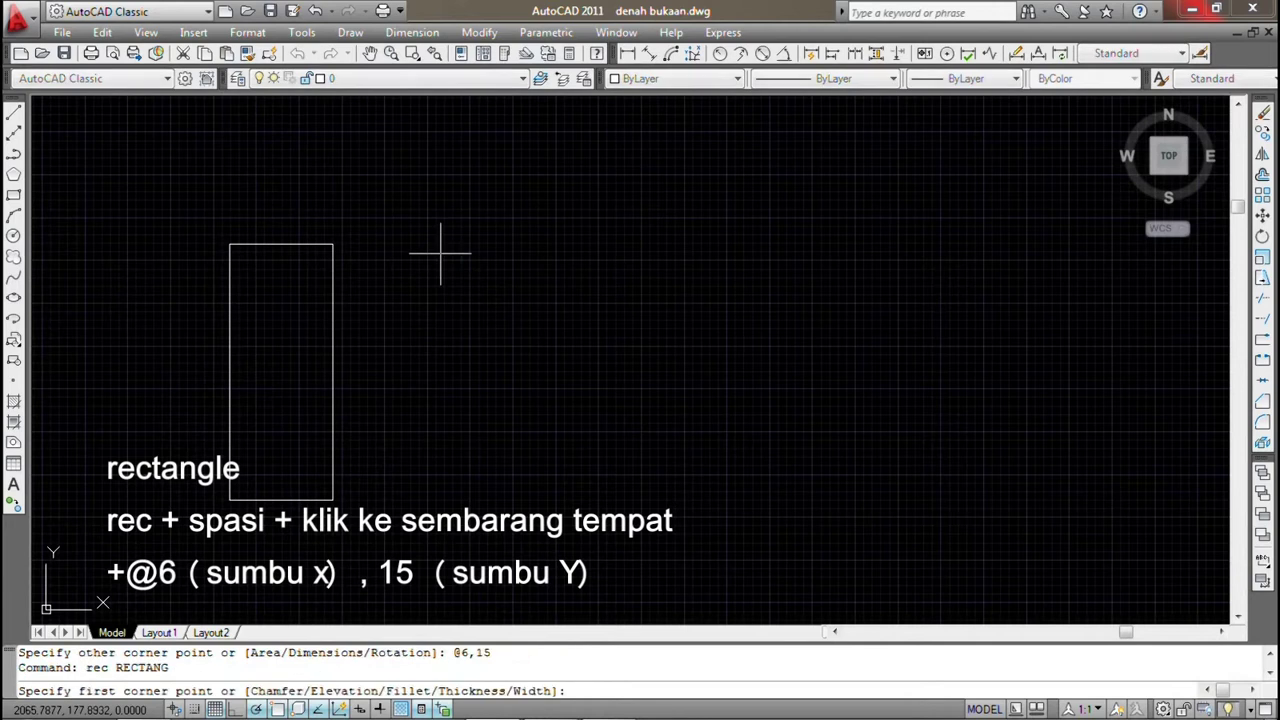
left_click(441, 254)
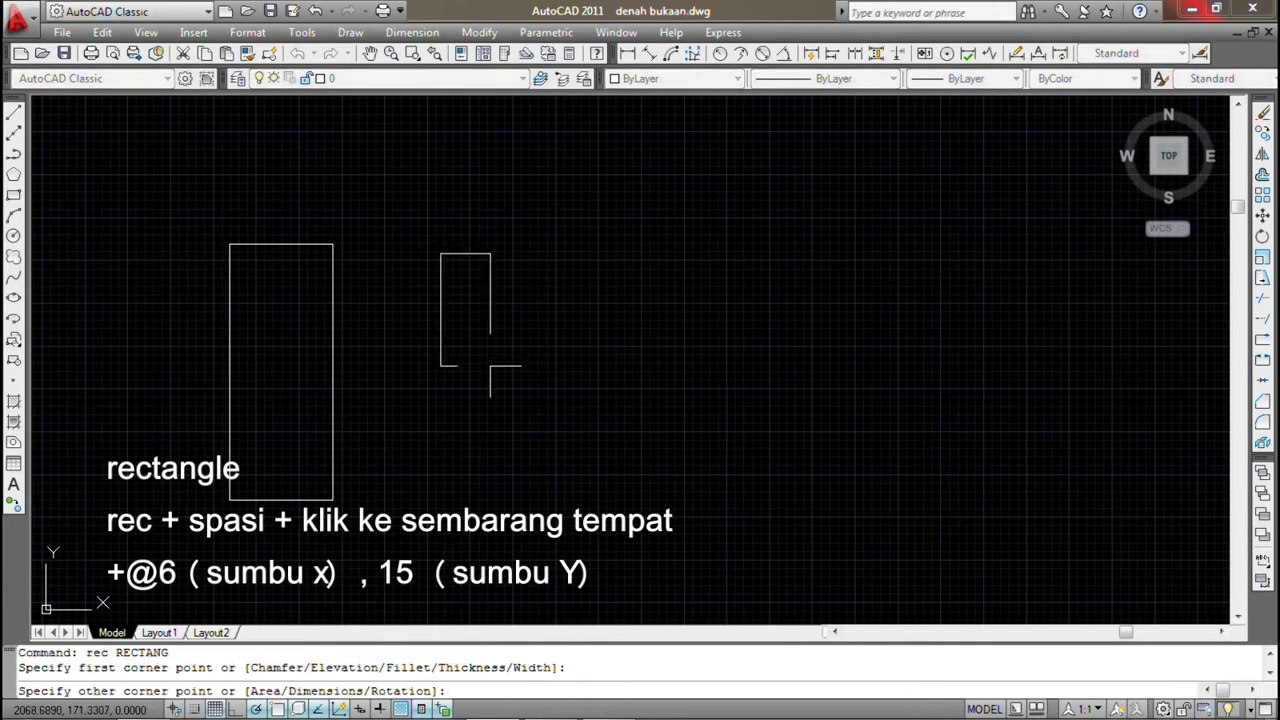
key("F8")
type("@")
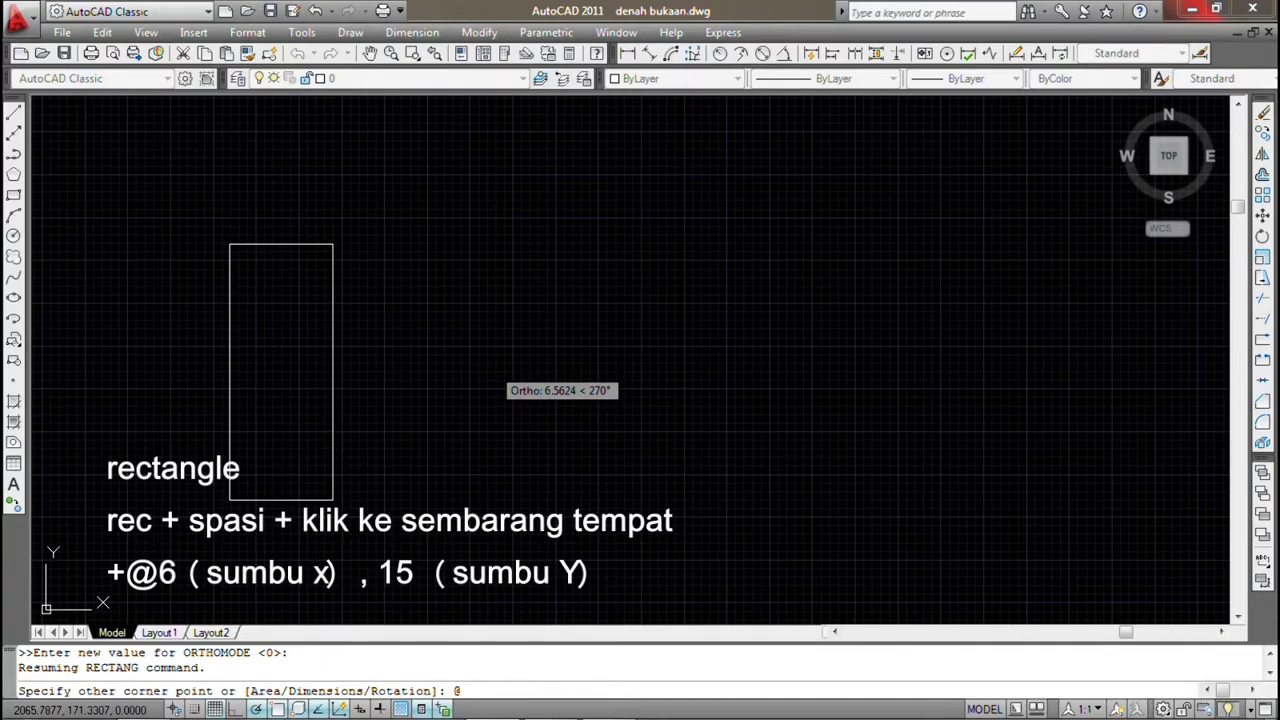
type("1,")
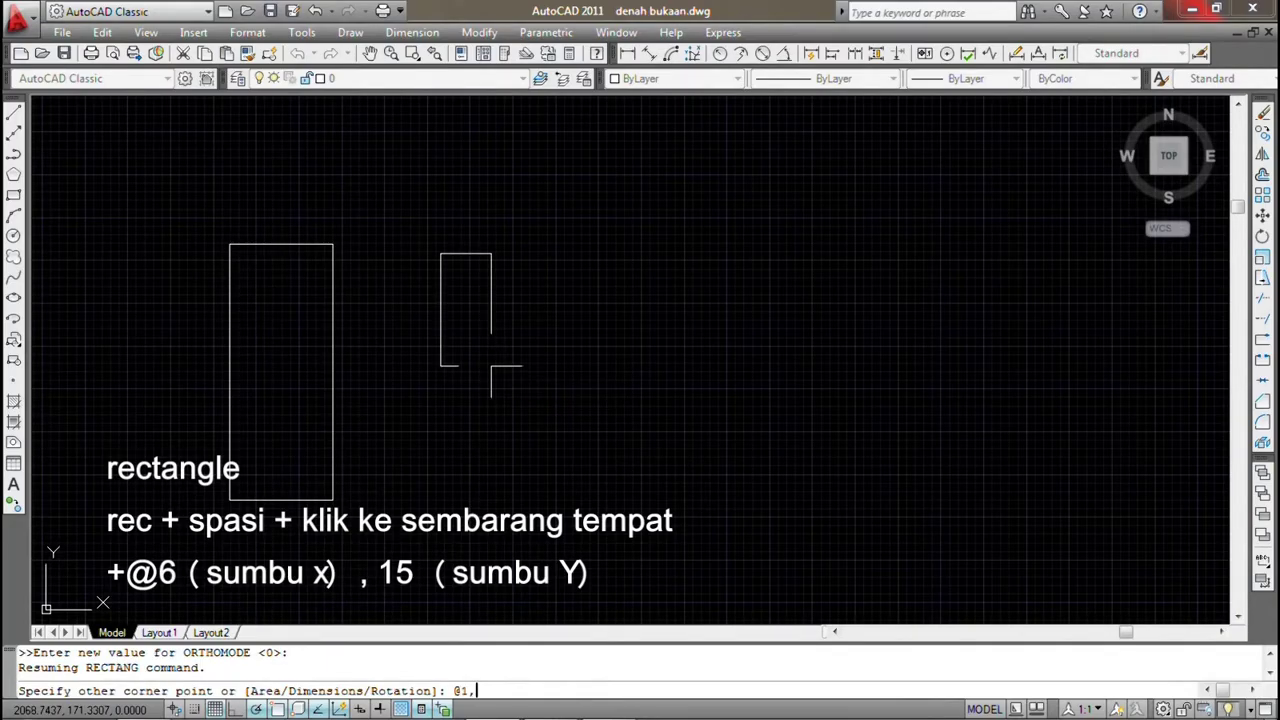
key("Return")
Move the 1 by 2 rectangle onto the jamb's top-right corner
scroll(450, 288, "up", 2)
left_click(521, 300)
left_click(465, 205)
middle_click_drag(480, 295, 480, 322)
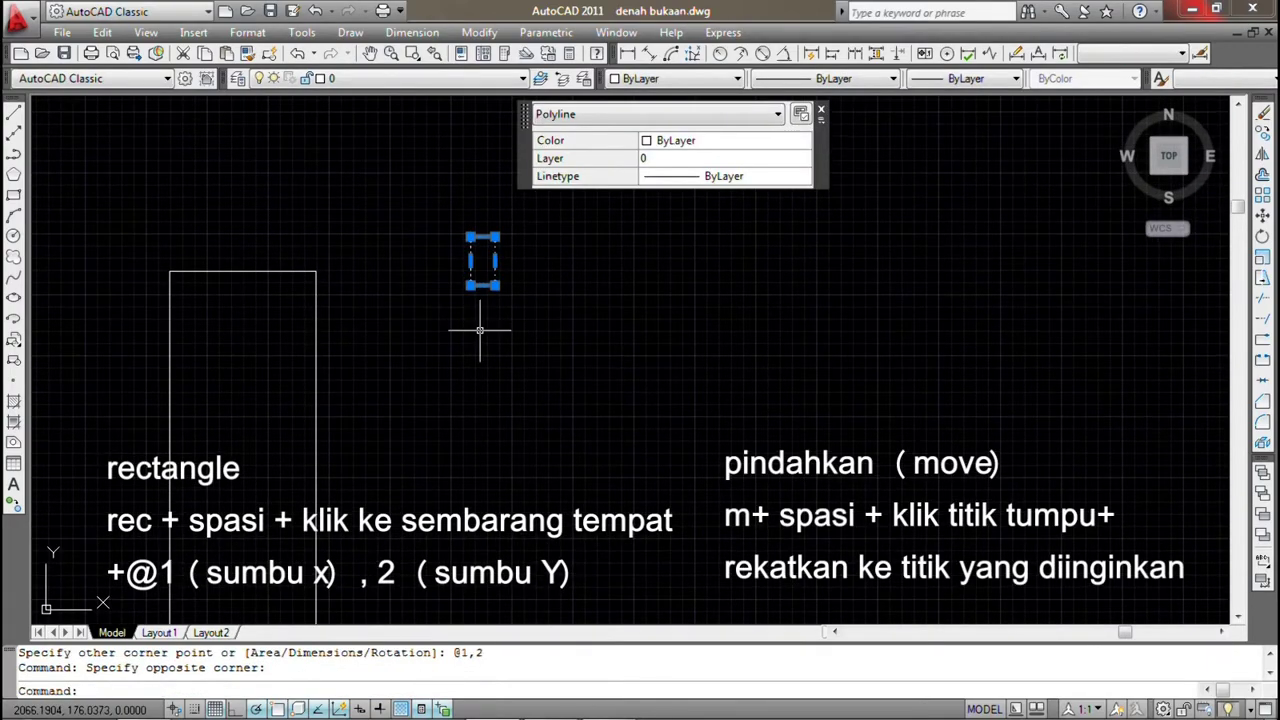
type("m")
key("space")
left_click(495, 236)
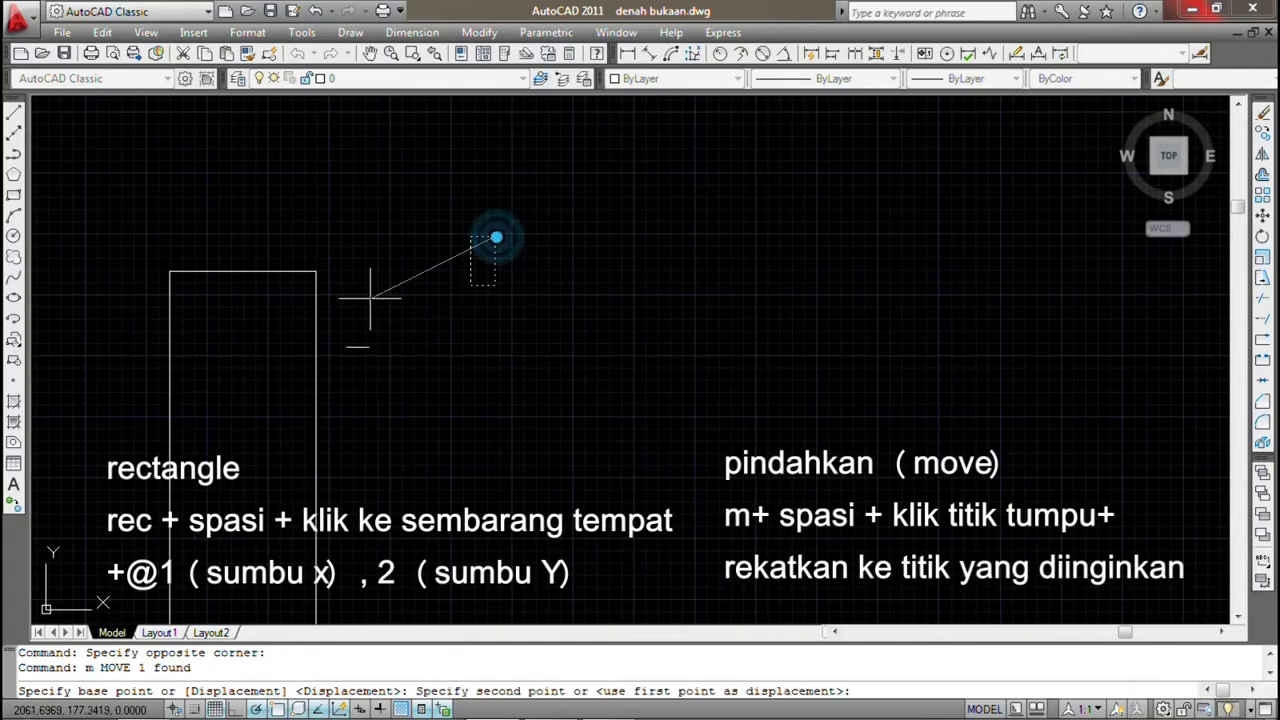
left_click(315, 270)
scroll(380, 268, "down", 3)
scroll(400, 272, "down", 2)
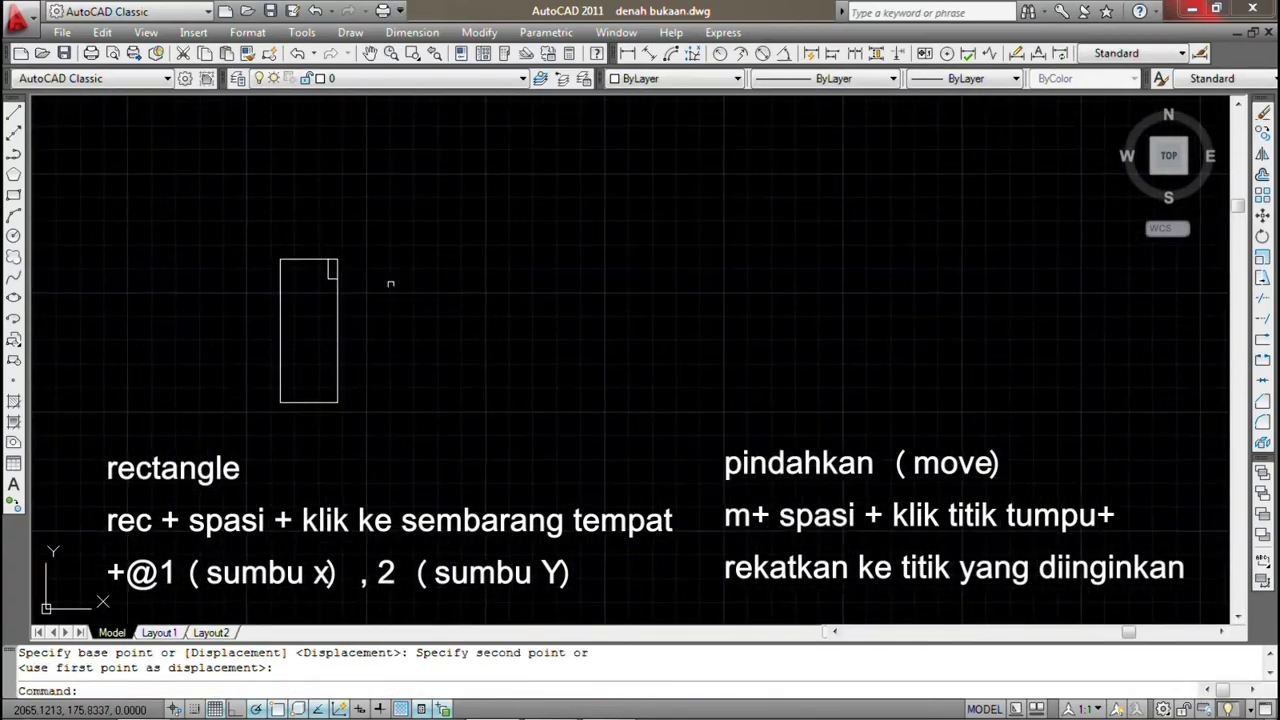
scroll(360, 278, "up", 5)
middle_click_drag(361, 282, 353, 302)
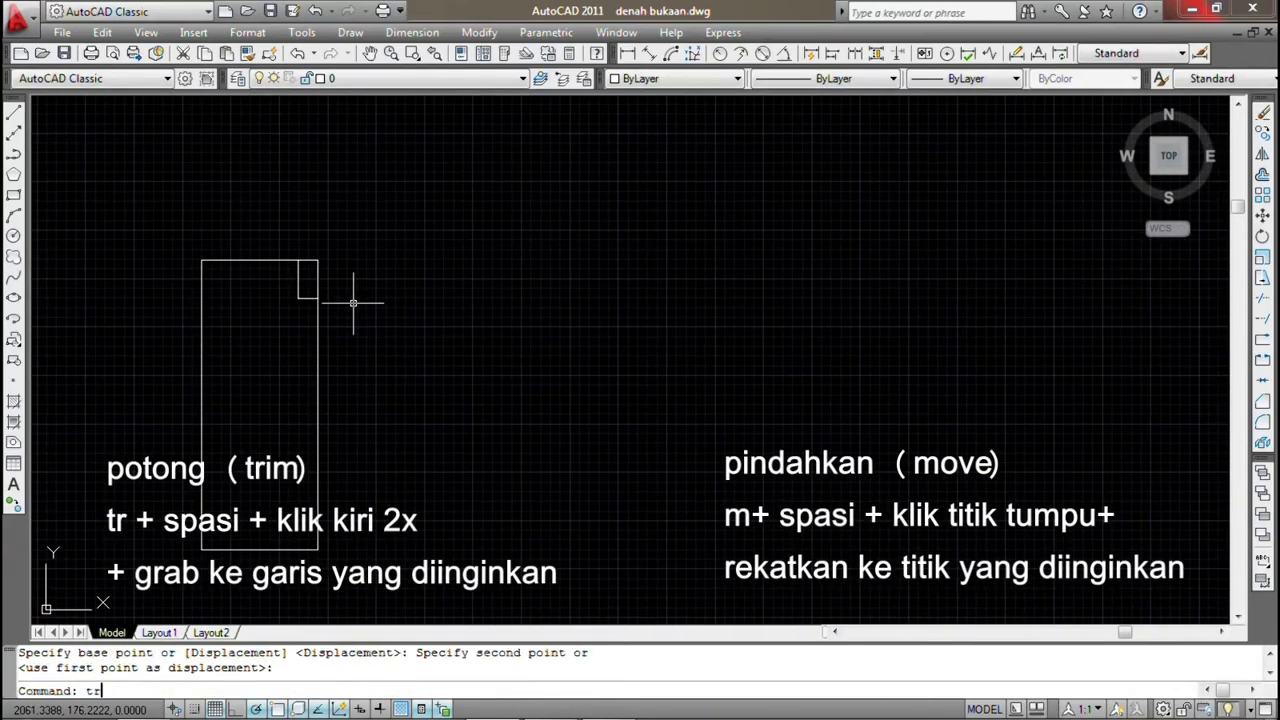
Trim the overlapping corner lines to leave a notch in the jamb
key("space")
key("space")
left_click(337, 274)
left_click(303, 240)
scroll(380, 268, "down", 3)
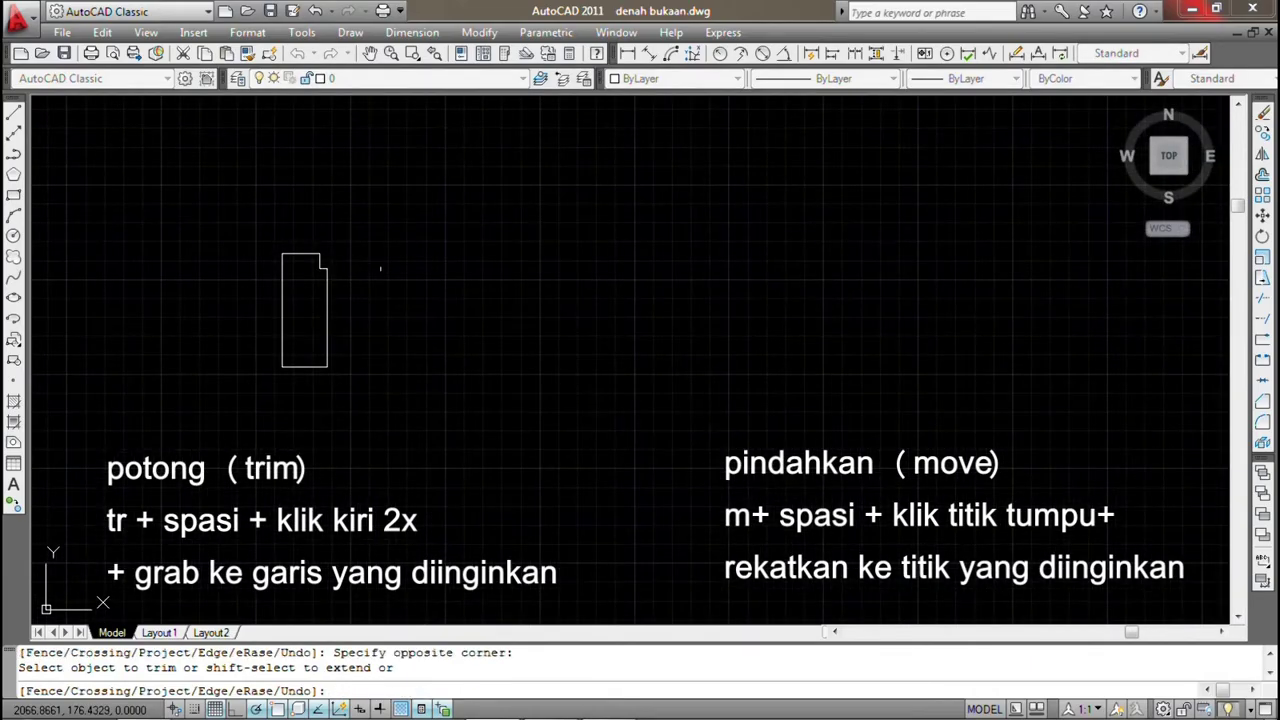
key("space")
Draw an 80-unit line from the jamb's bottom-left corner
middle_click_drag(434, 389, 414, 400)
type("l")
key("space")
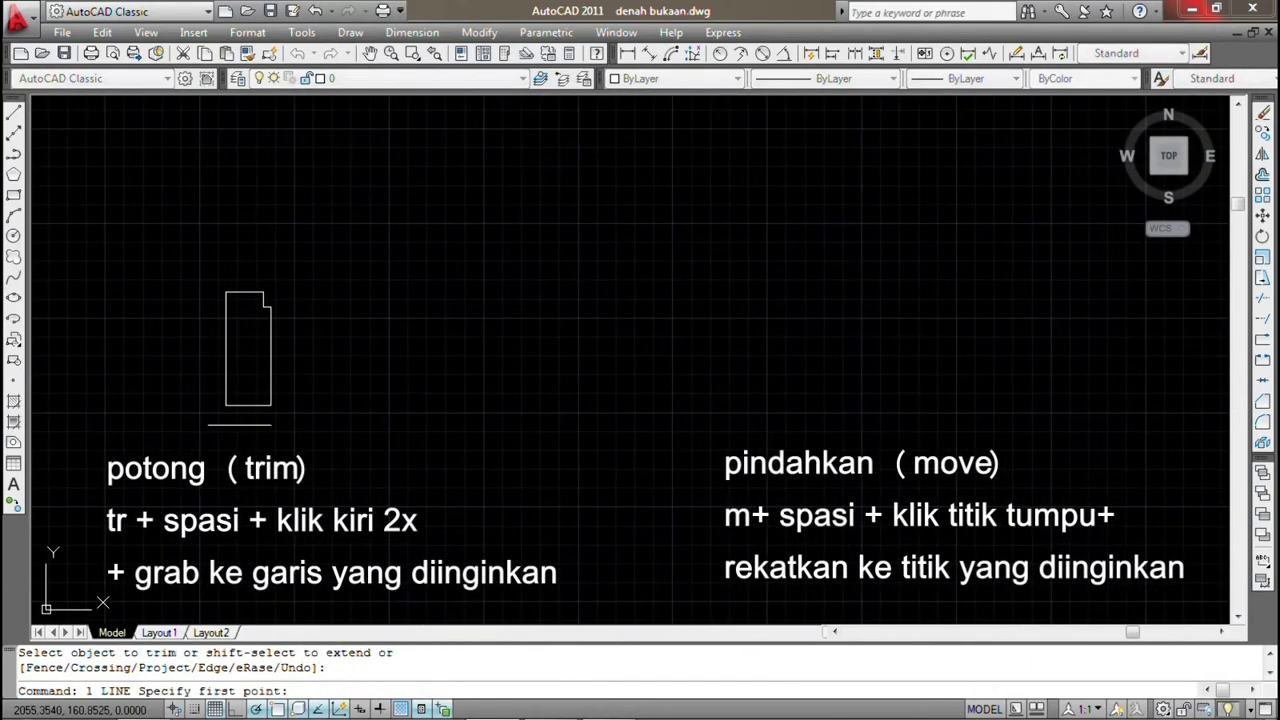
left_click(225, 406)
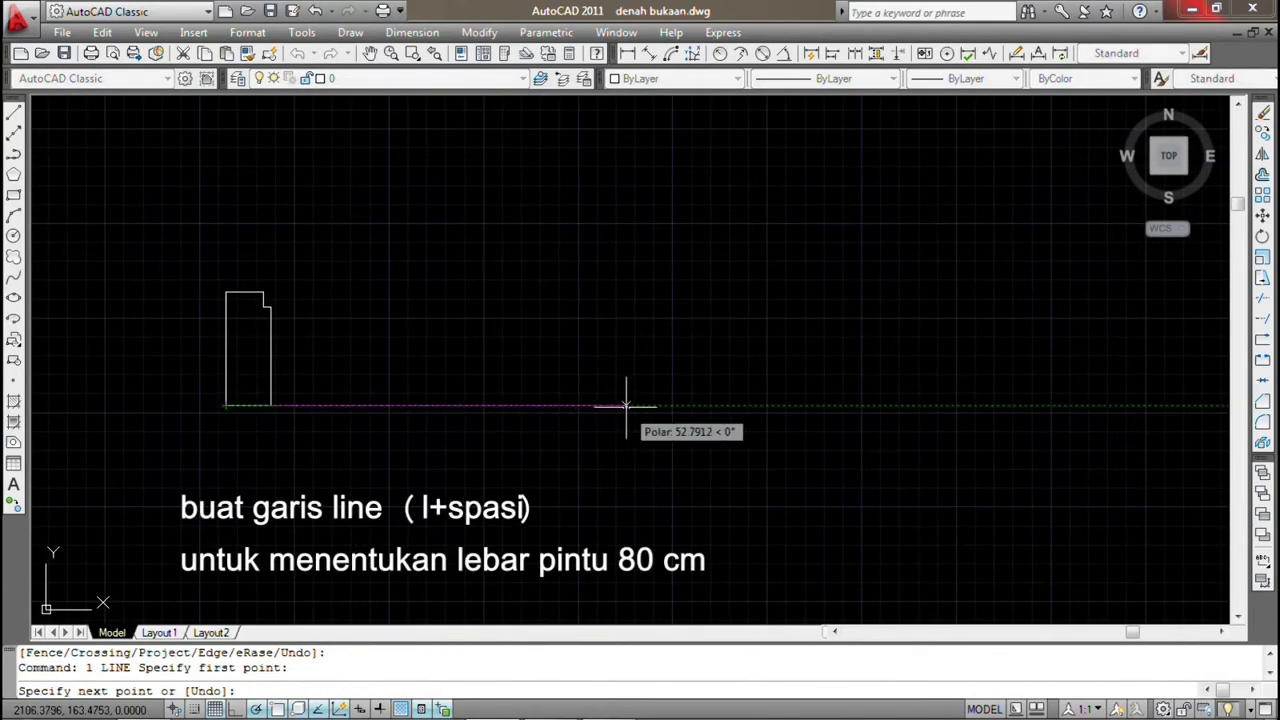
type("80")
key("space")
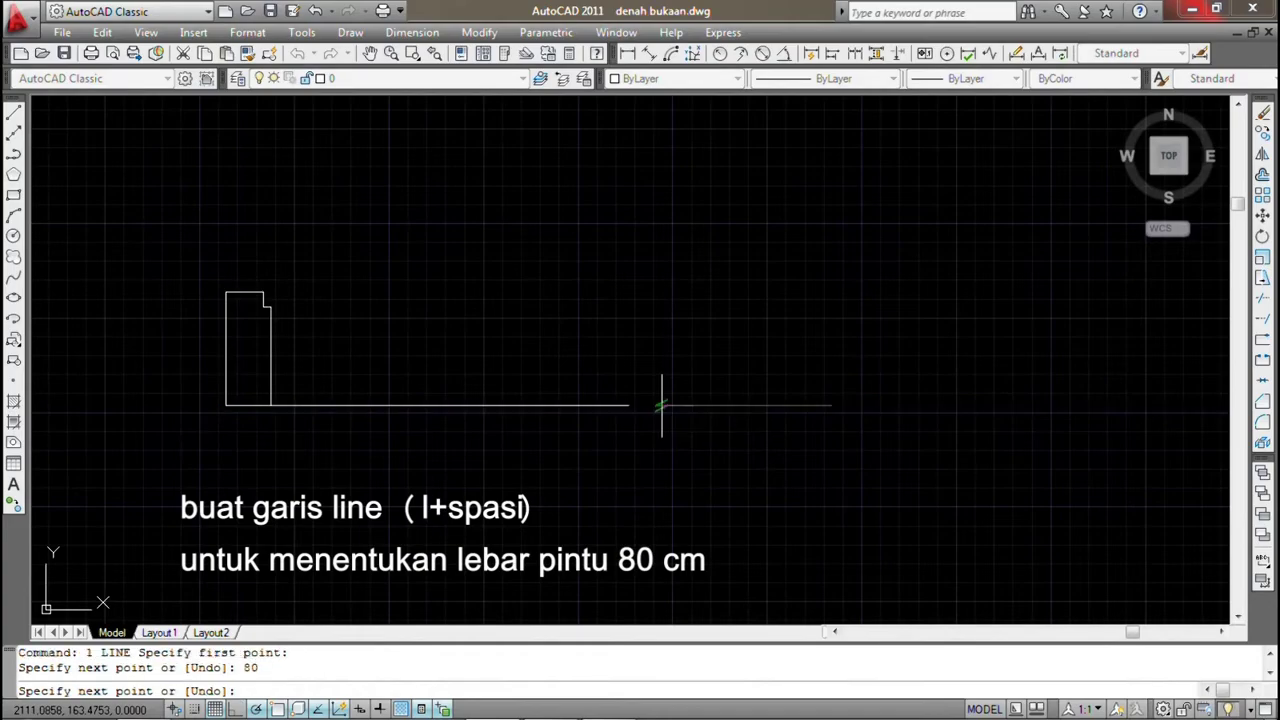
key("space")
middle_click_drag(369, 335, 325, 343)
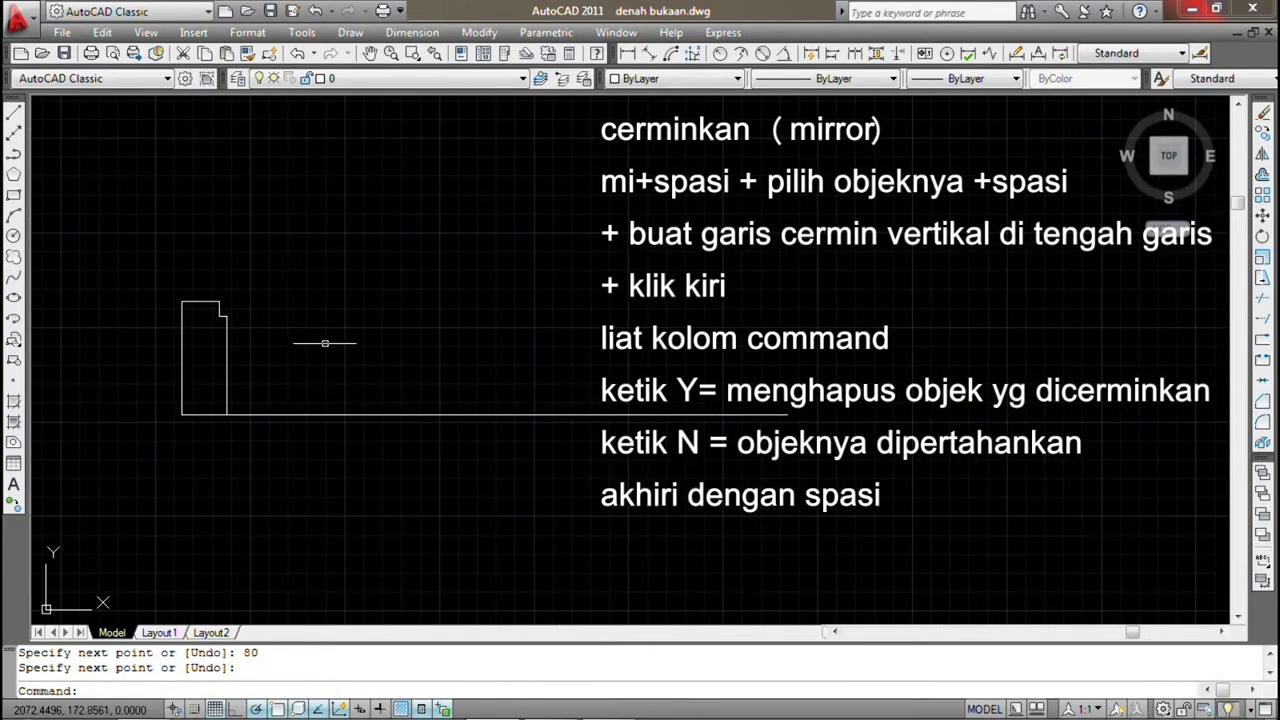
Mirror the notched jamb about the line's midpoint, keeping the original
left_click(145, 232)
left_click(294, 486)
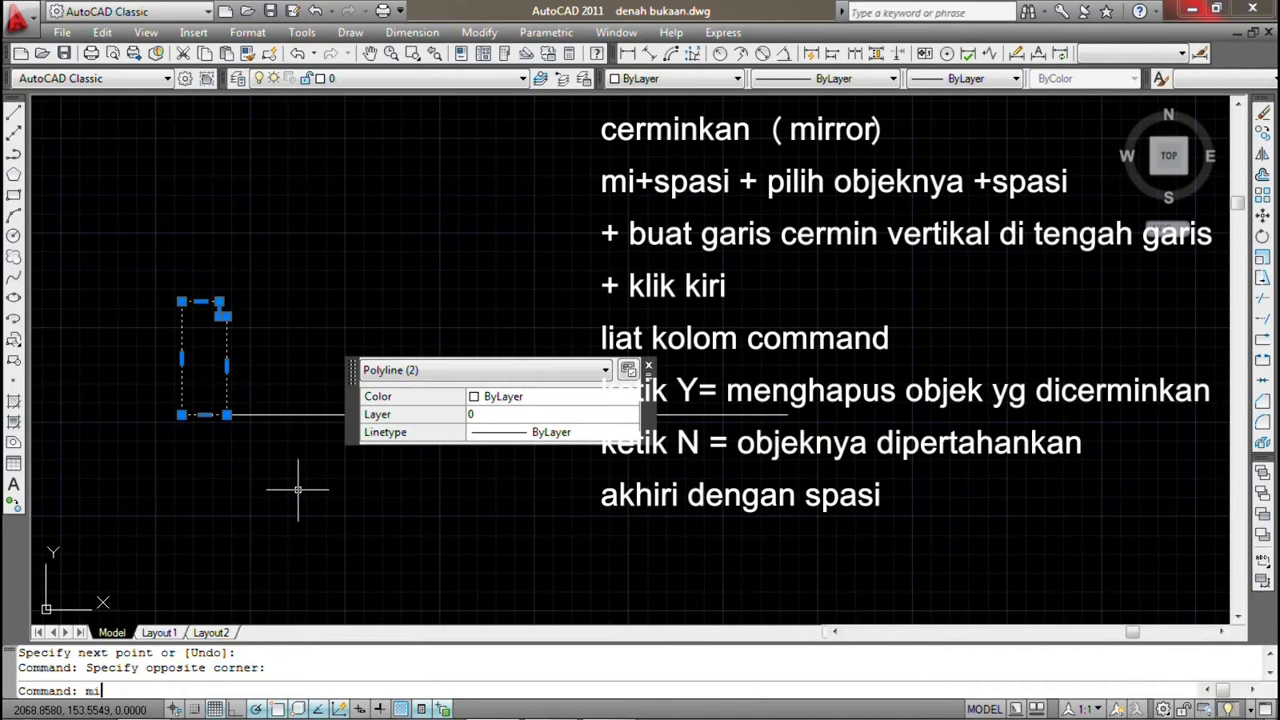
key("space")
left_click(484, 414)
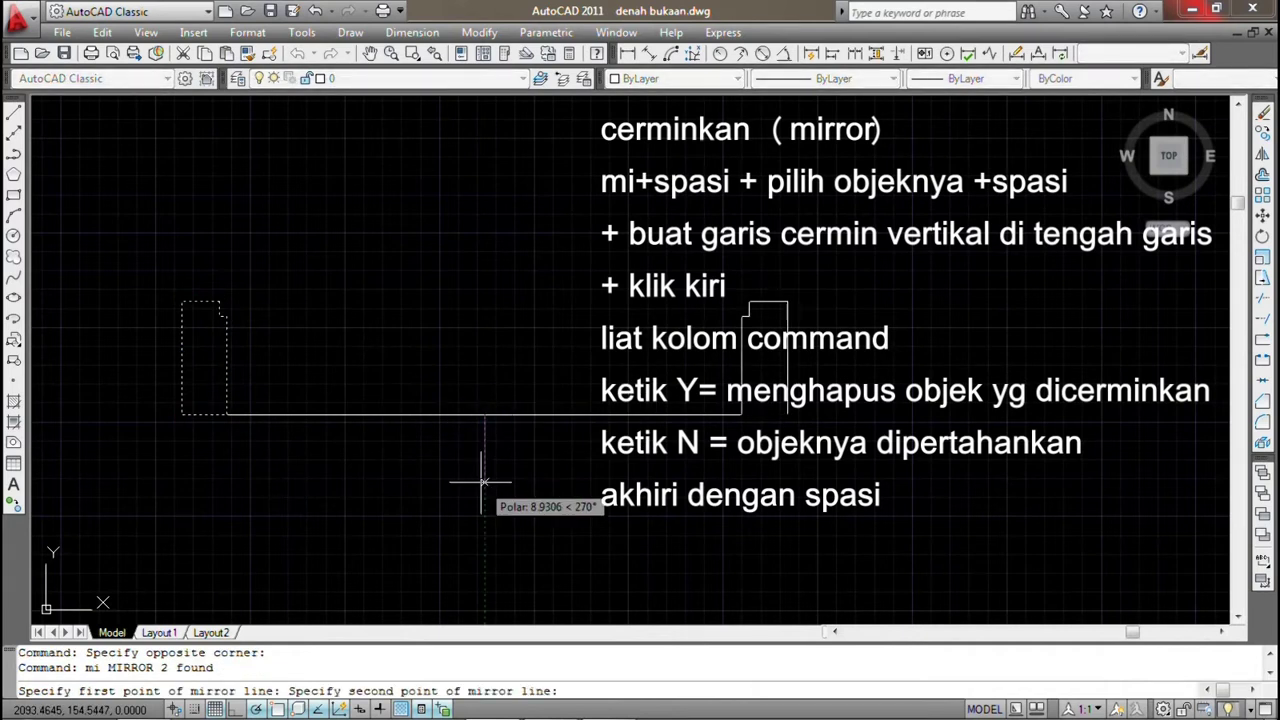
left_click(483, 482)
key("space")
middle_click_drag(578, 490, 541, 514)
middle_click_drag(546, 409, 562, 431)
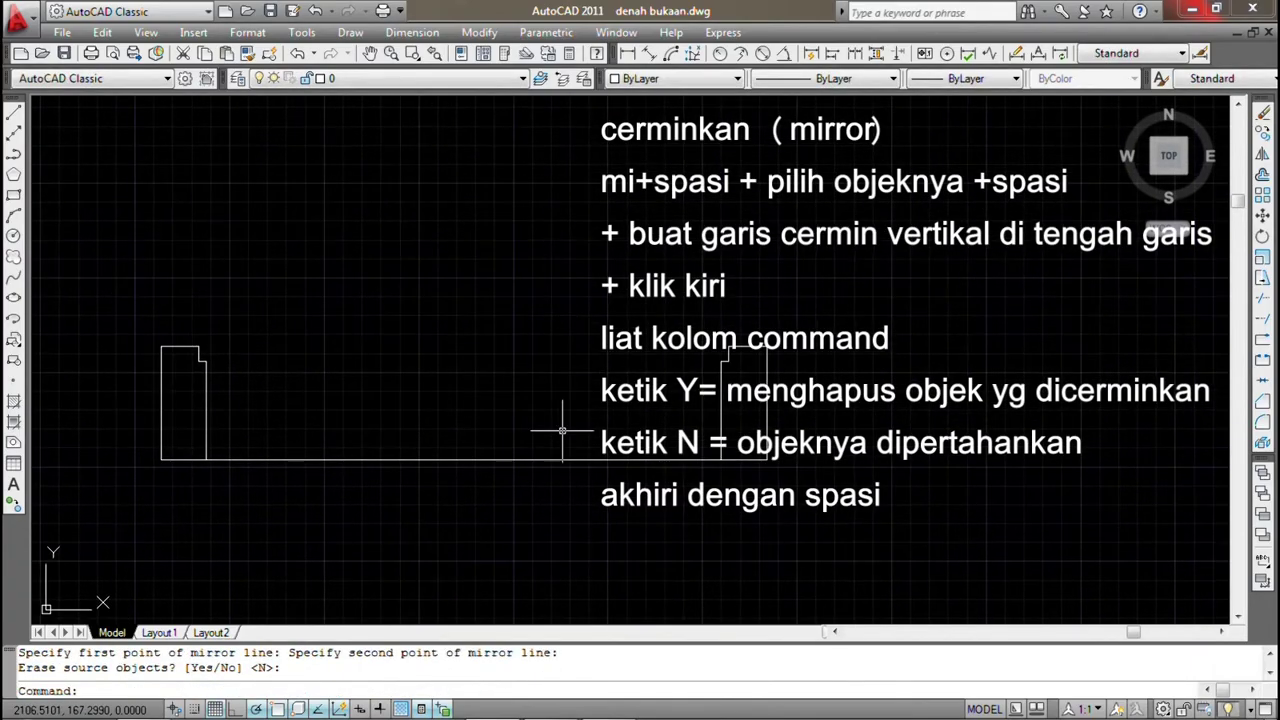
type("re")
key("space")
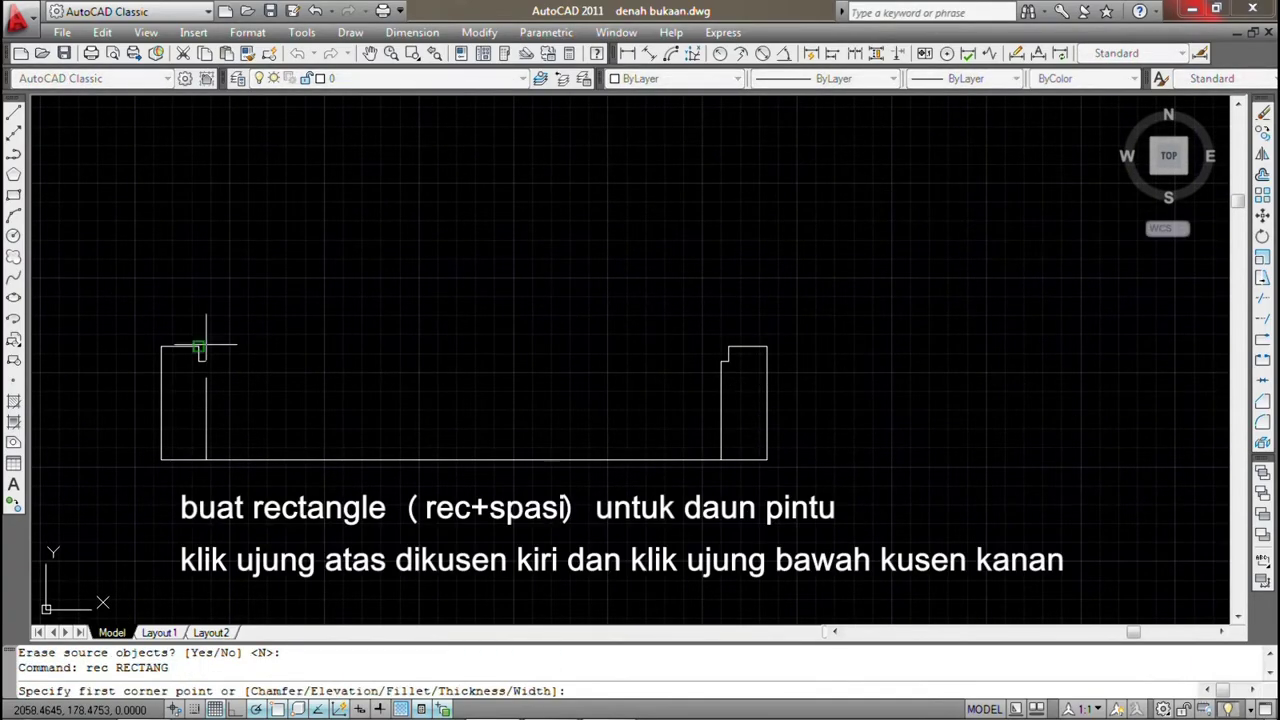
Draw the door-leaf rectangle from the left jamb's top to the right jamb
left_click(199, 347)
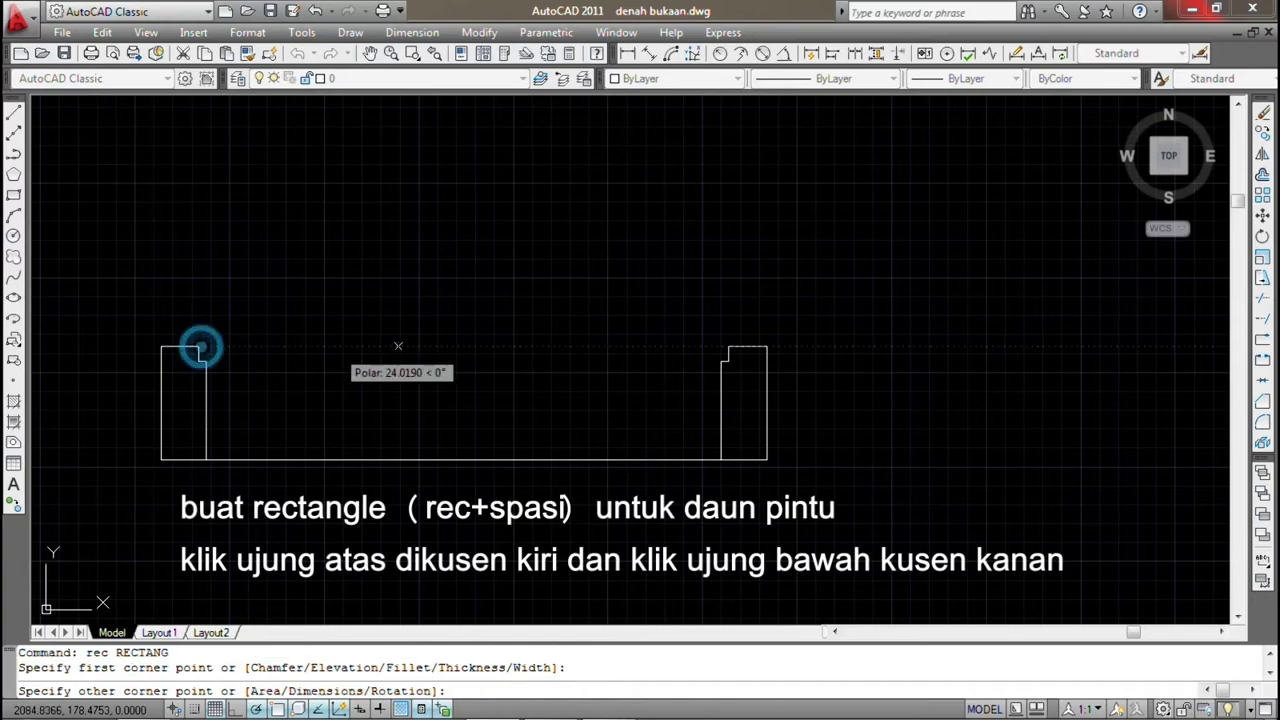
left_click(728, 361)
scroll(610, 385, "up", 3)
type("re")
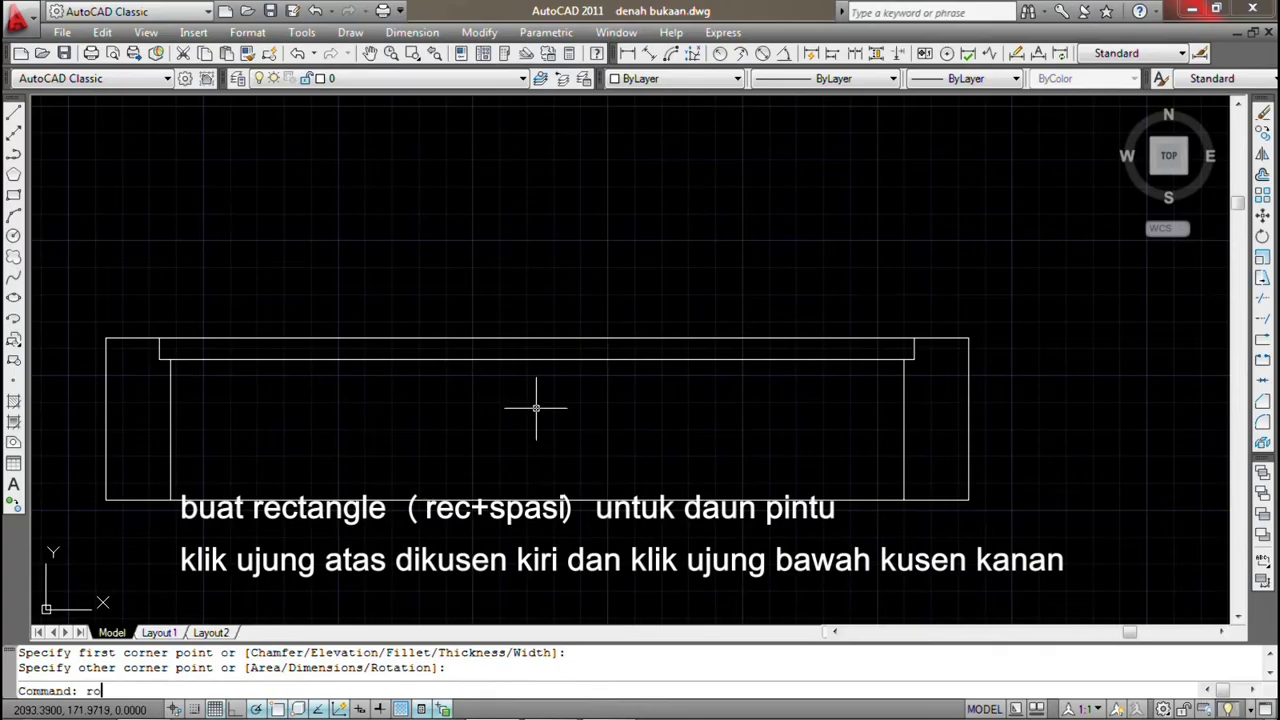
Rotate the door leaf 90° upright about its right end corner
key("space")
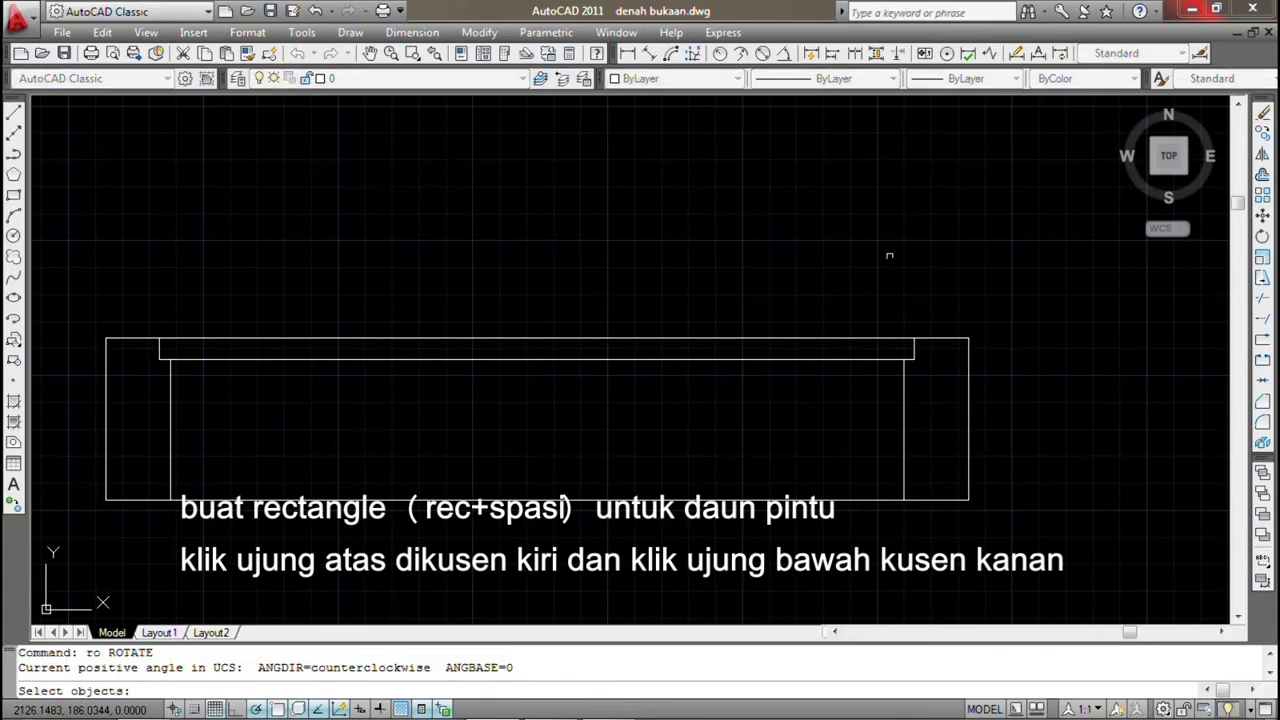
left_click(861, 337)
key("space")
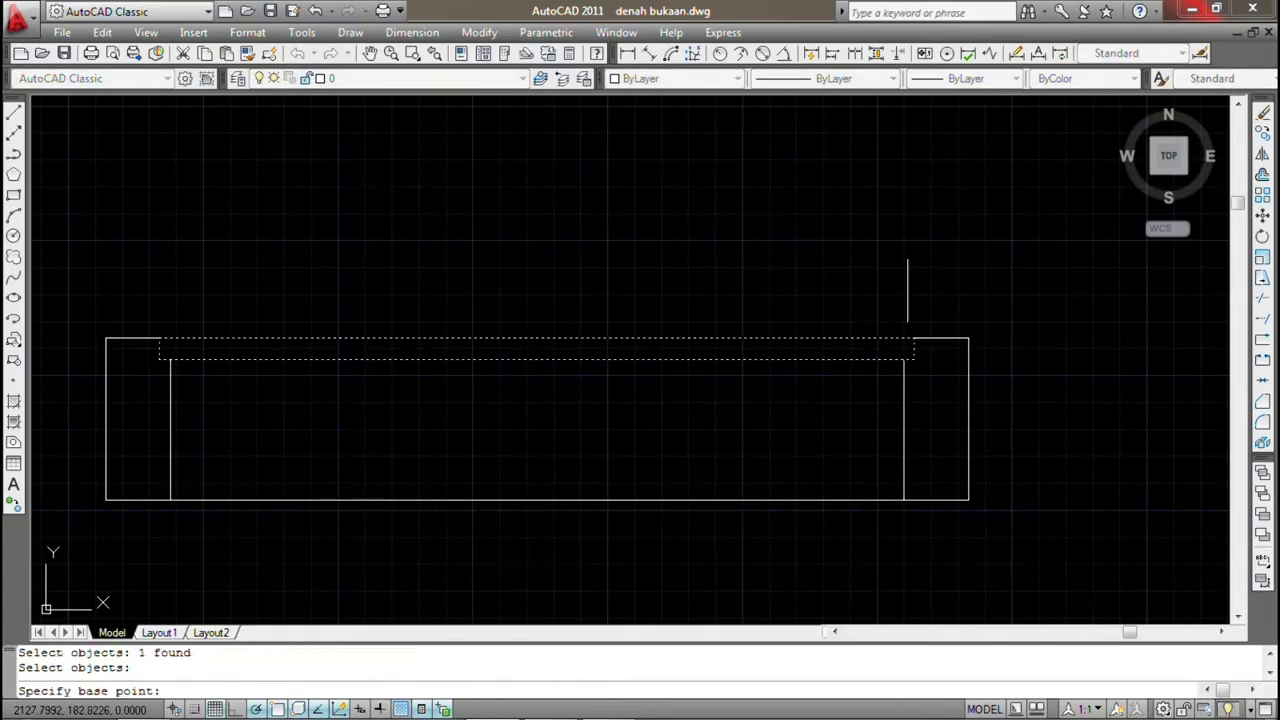
left_click(914, 338)
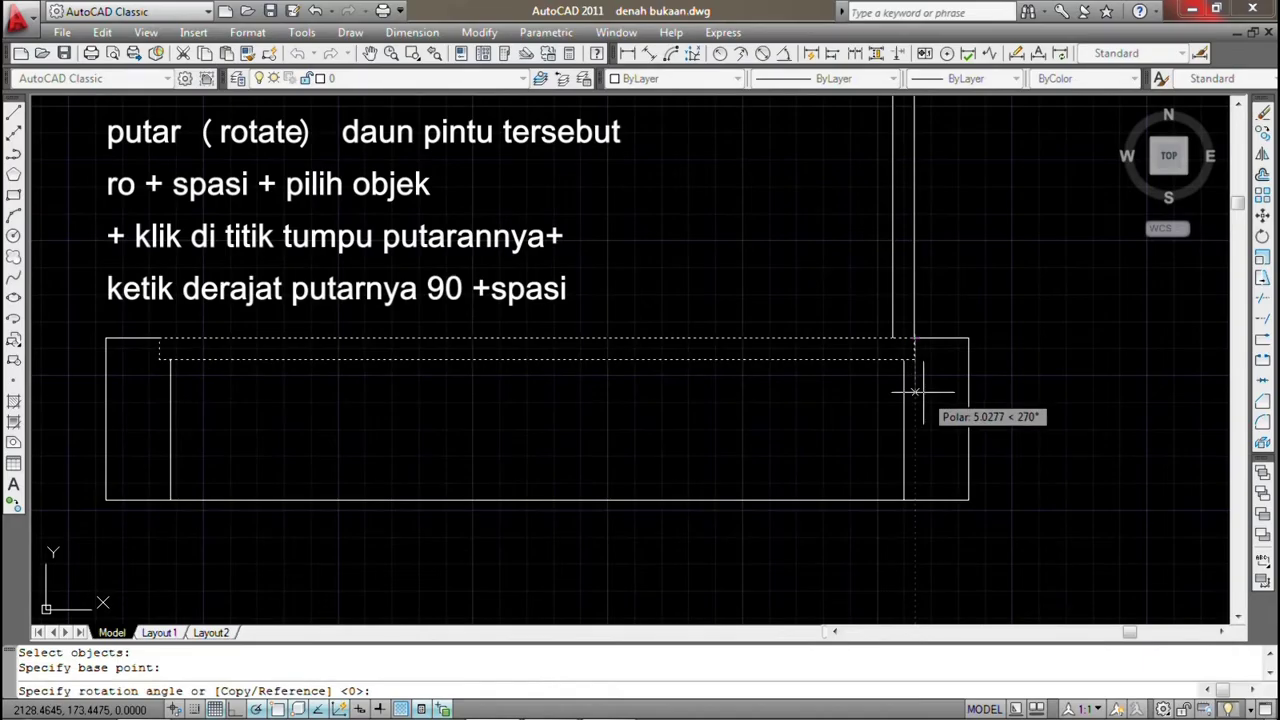
left_click(912, 566)
scroll(700, 309, "down", 3)
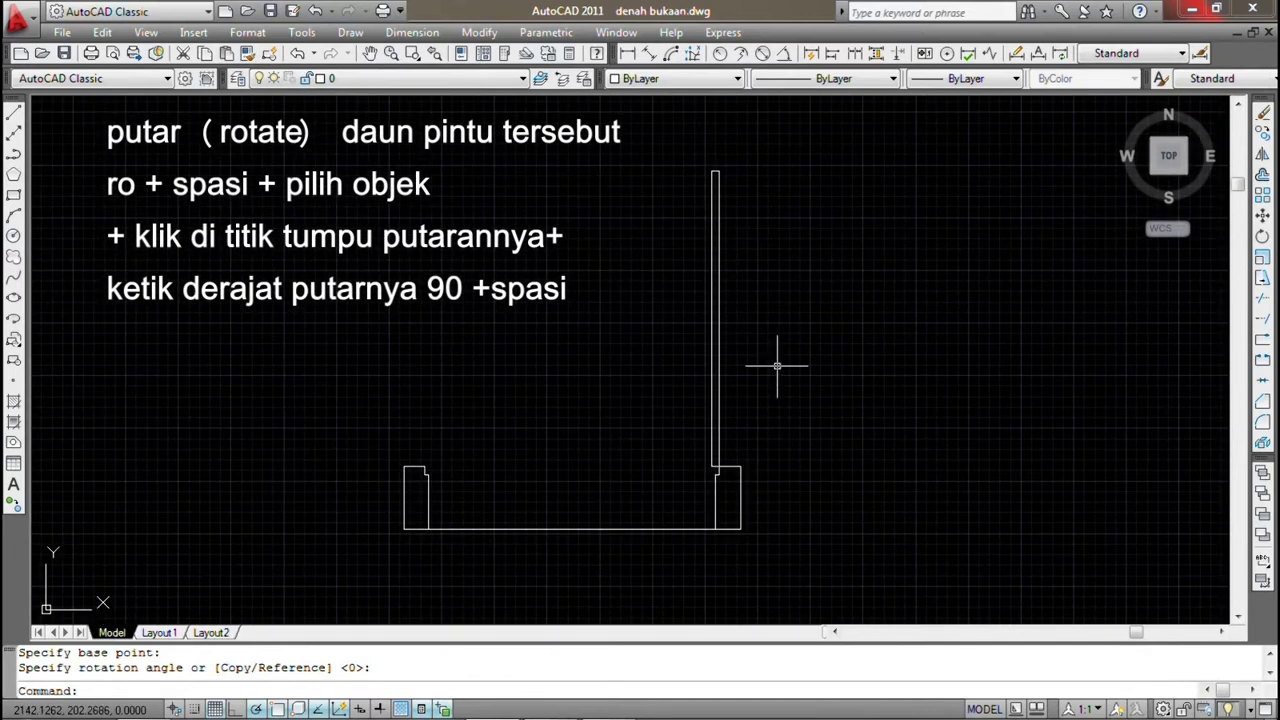
middle_click_drag(777, 366, 631, 368)
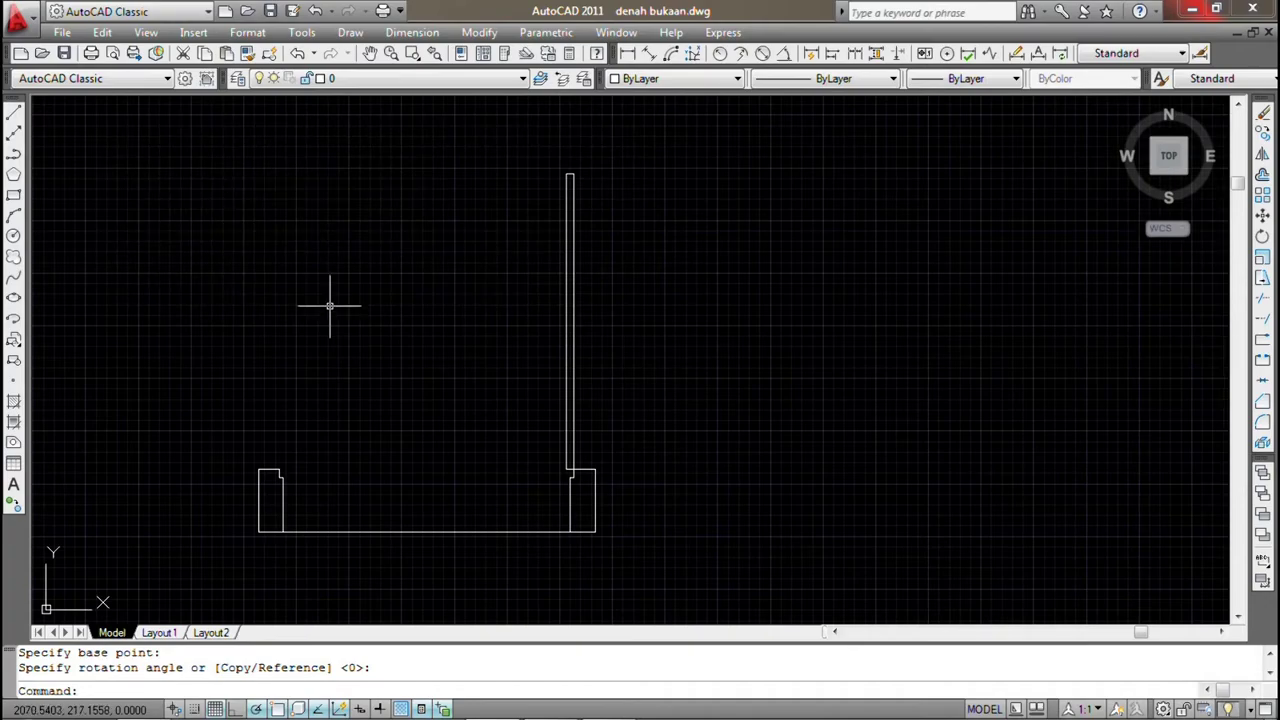
type("c")
Draw a circle centred on the door leaf's base with radius reaching its top end
key("space")
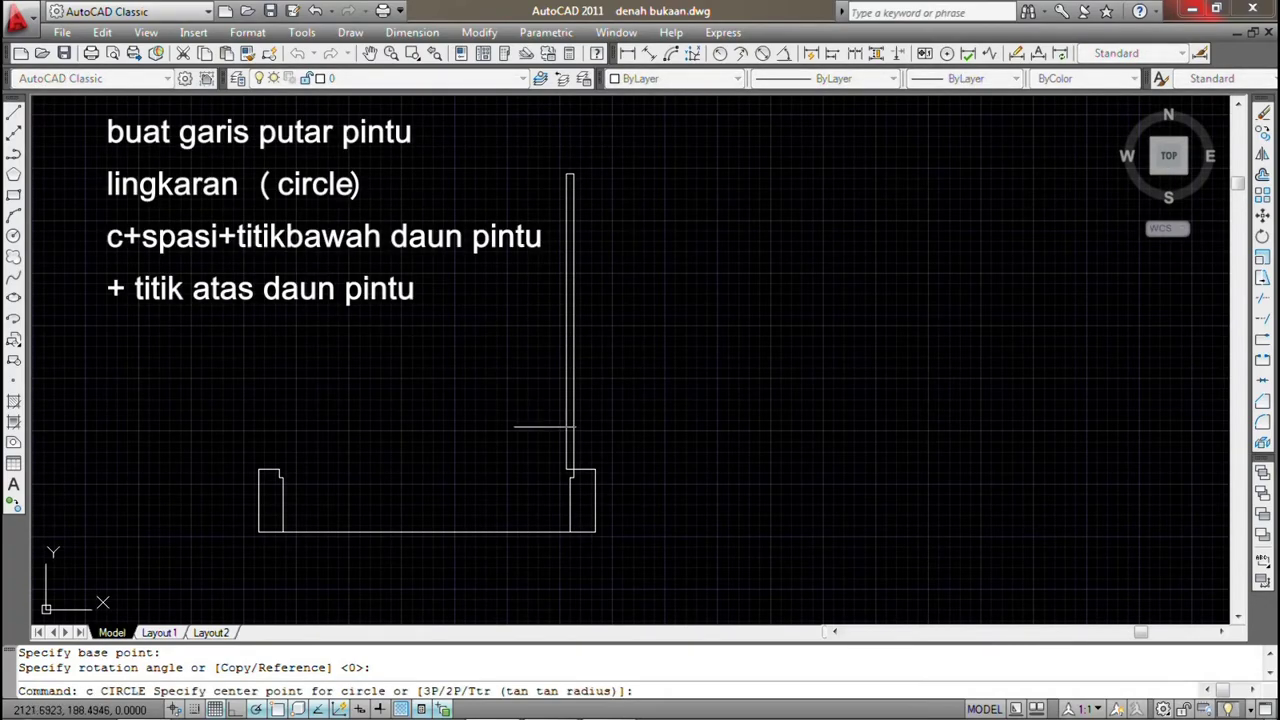
left_click(573, 469)
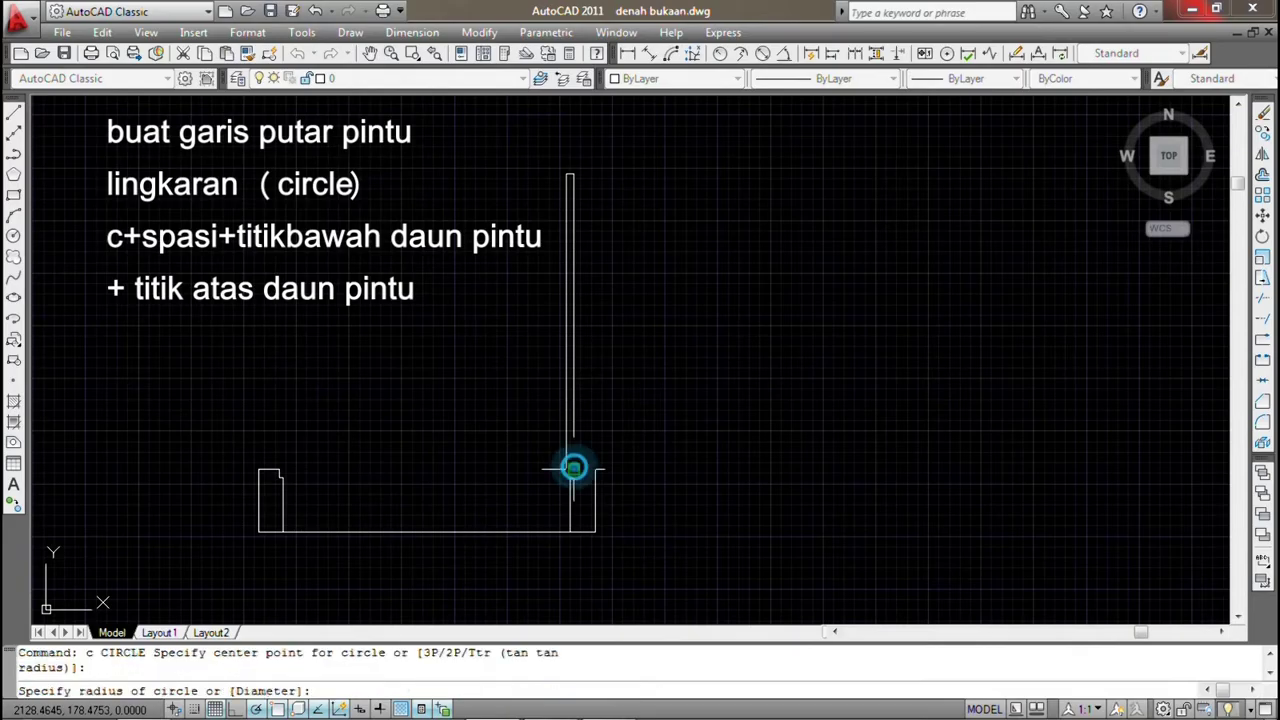
left_click(573, 174)
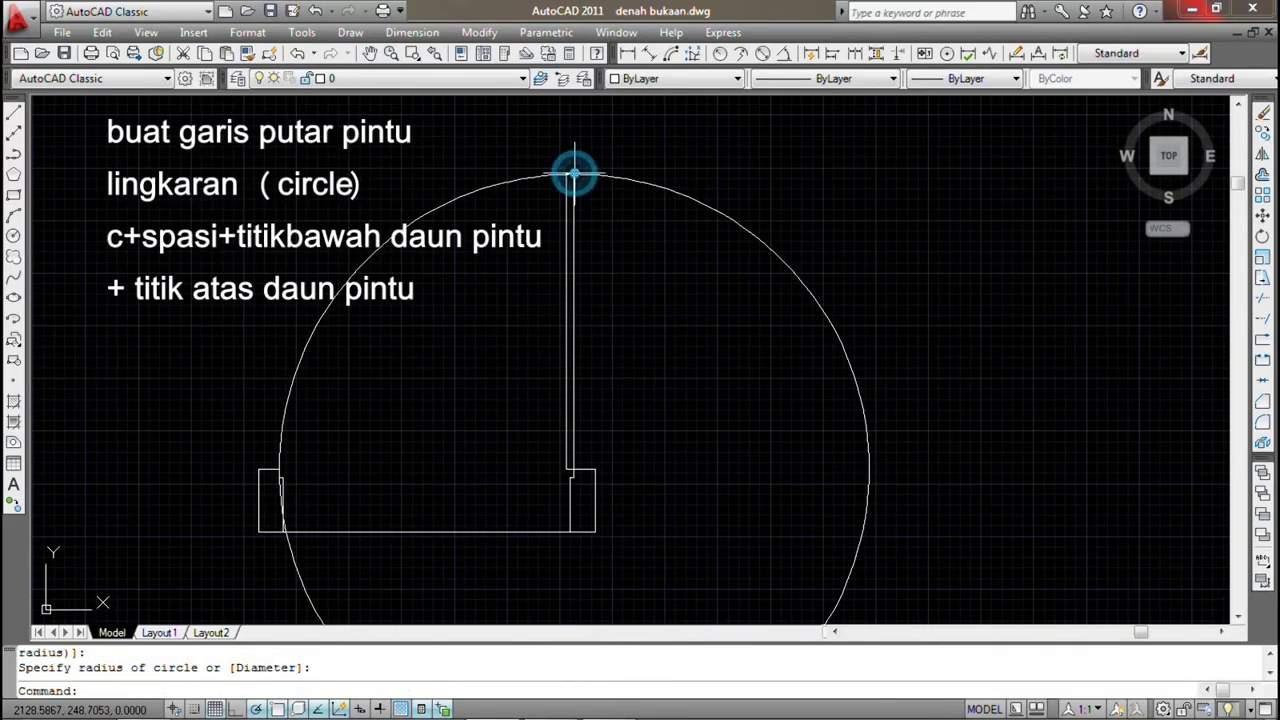
middle_click_drag(628, 343, 635, 330)
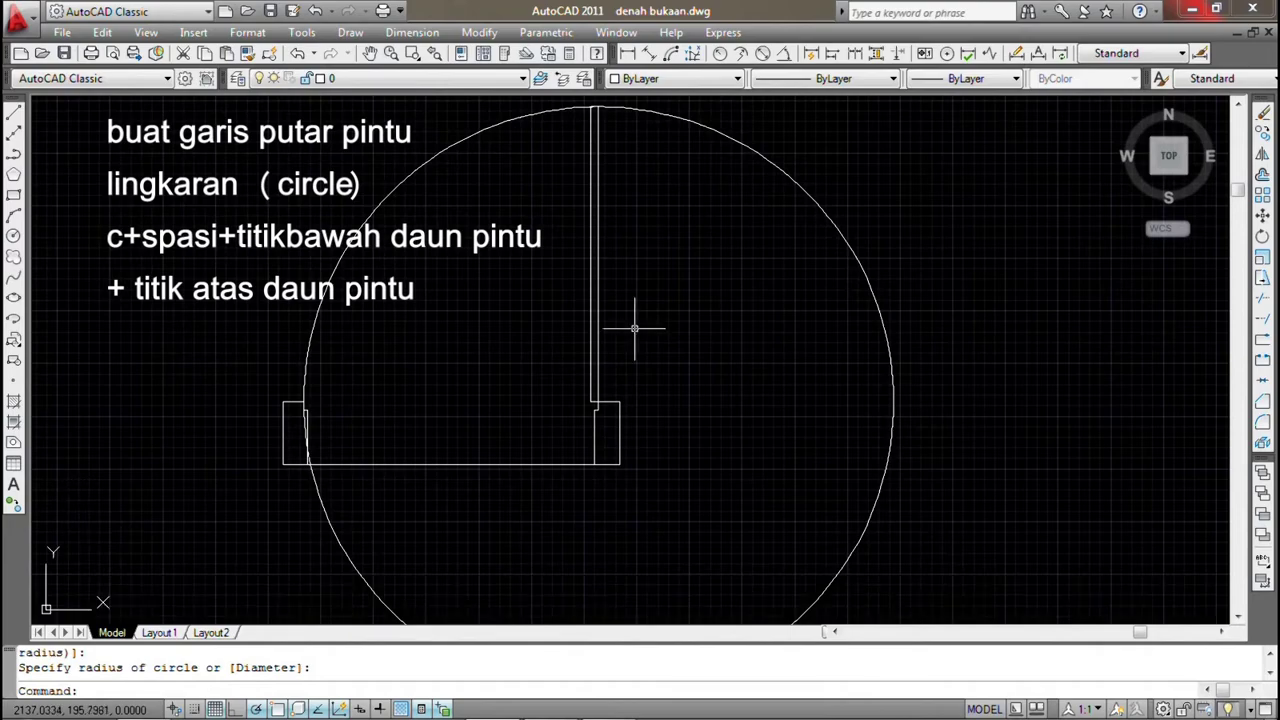
middle_click_drag(400, 223, 420, 243)
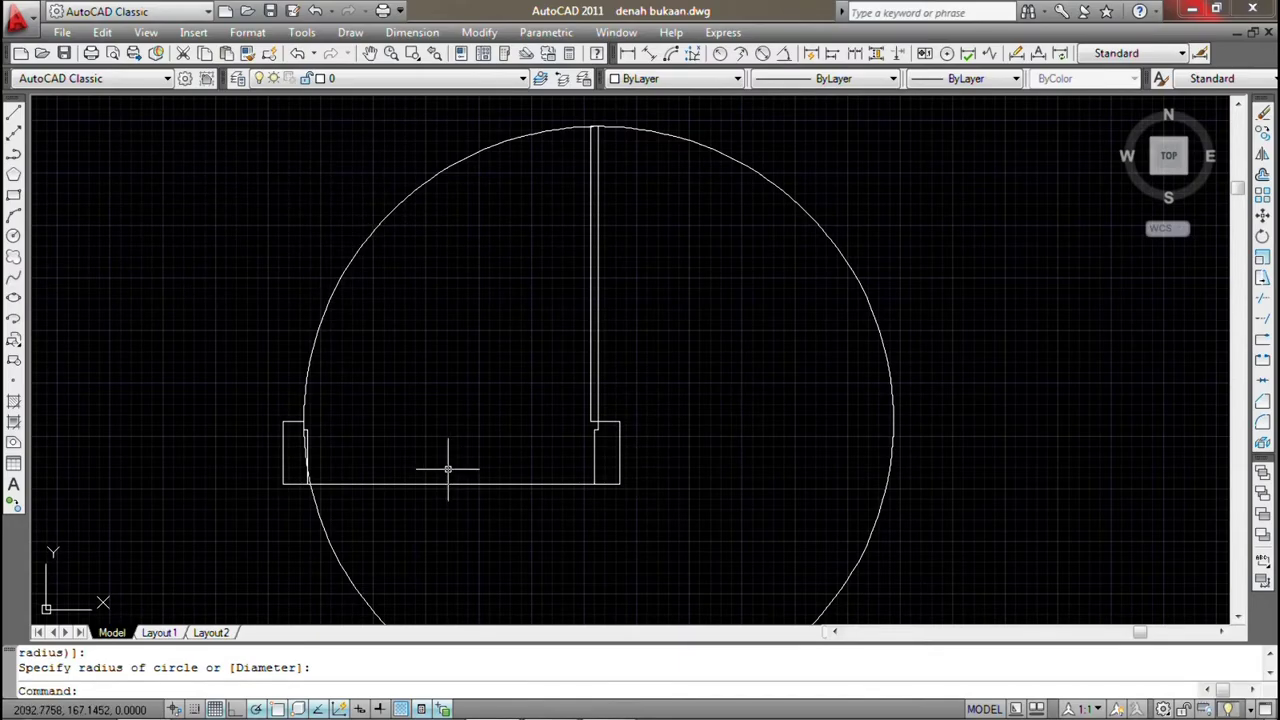
Draw a horizontal XLINE construction line along the frame's top
type("xl")
key("Return")
left_click(620, 422)
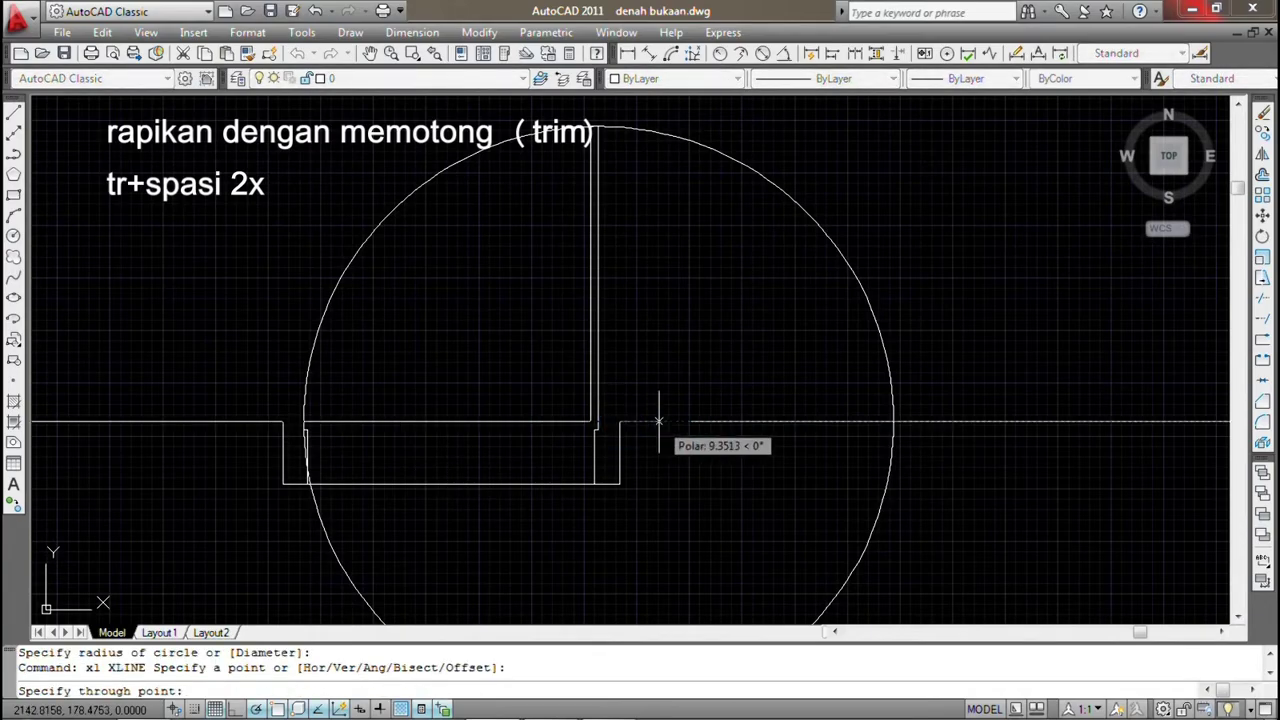
left_click(658, 421)
middle_click_drag(657, 500, 651, 514)
key("space")
Trim away the circle's lower half using the construction line as cutting edge
type("tr")
key("space")
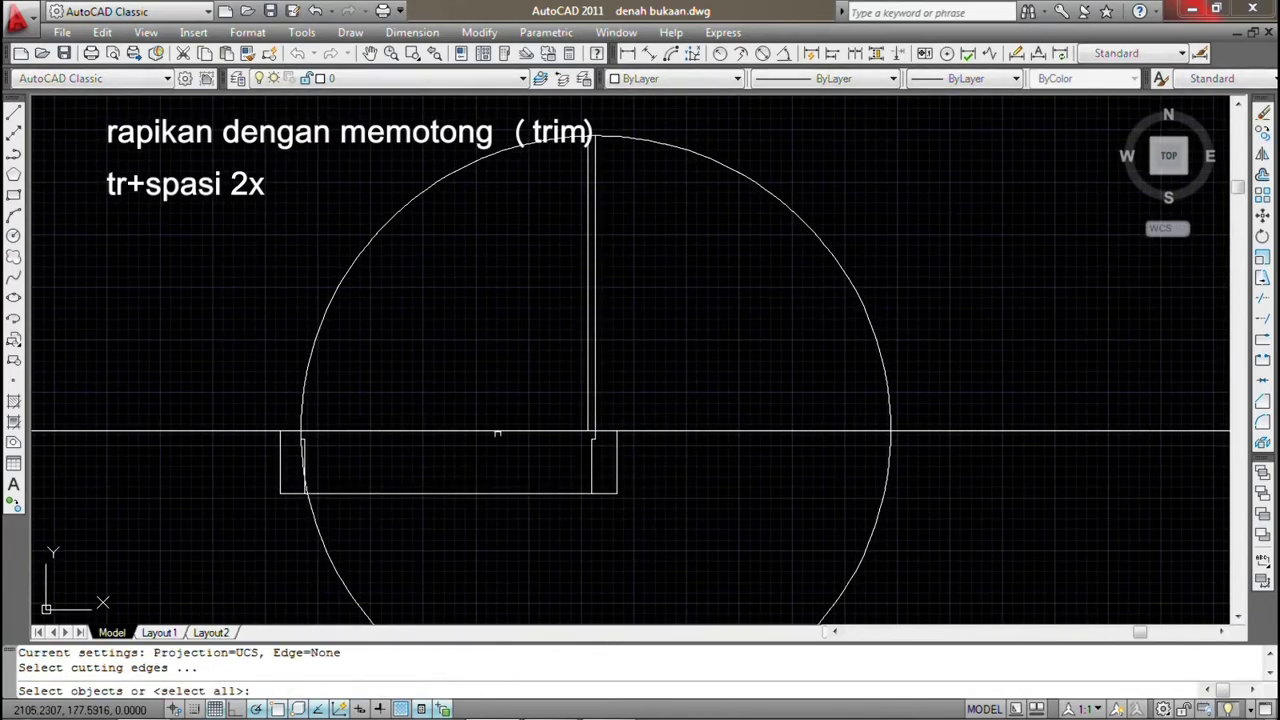
left_click(497, 433)
scroll(492, 342, "down", 2)
key("space")
left_click(637, 246)
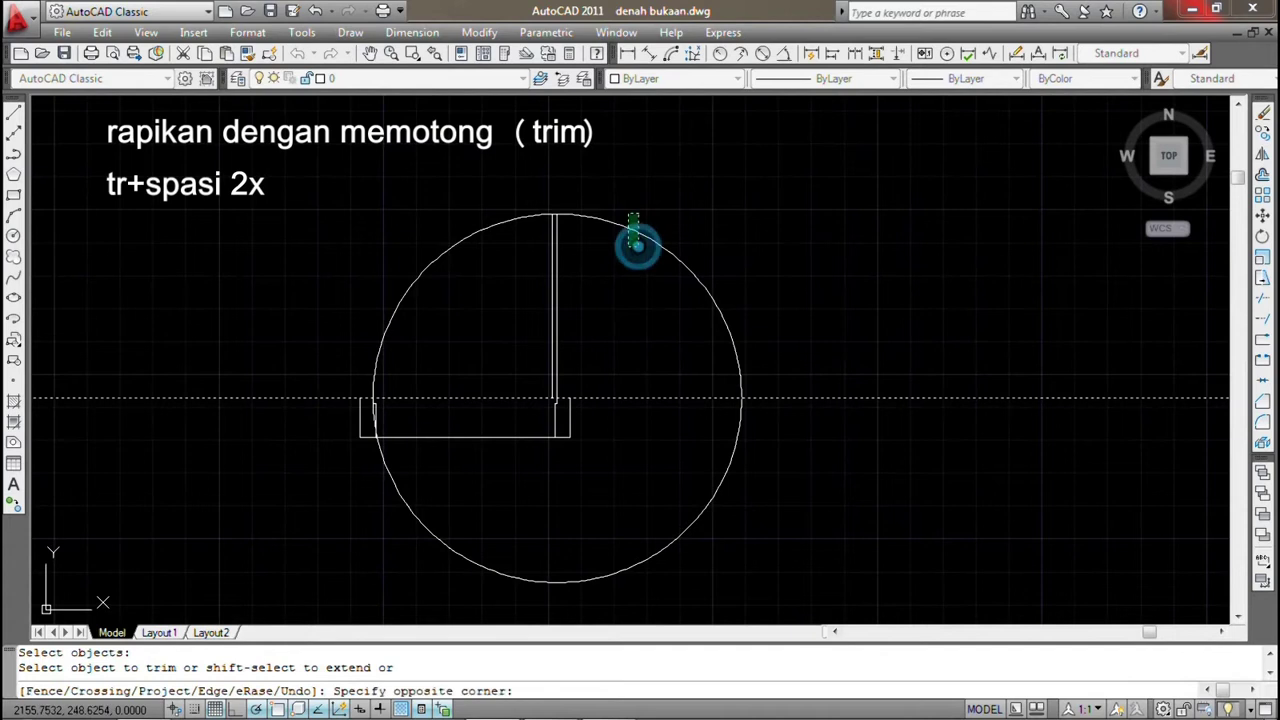
left_click(632, 420)
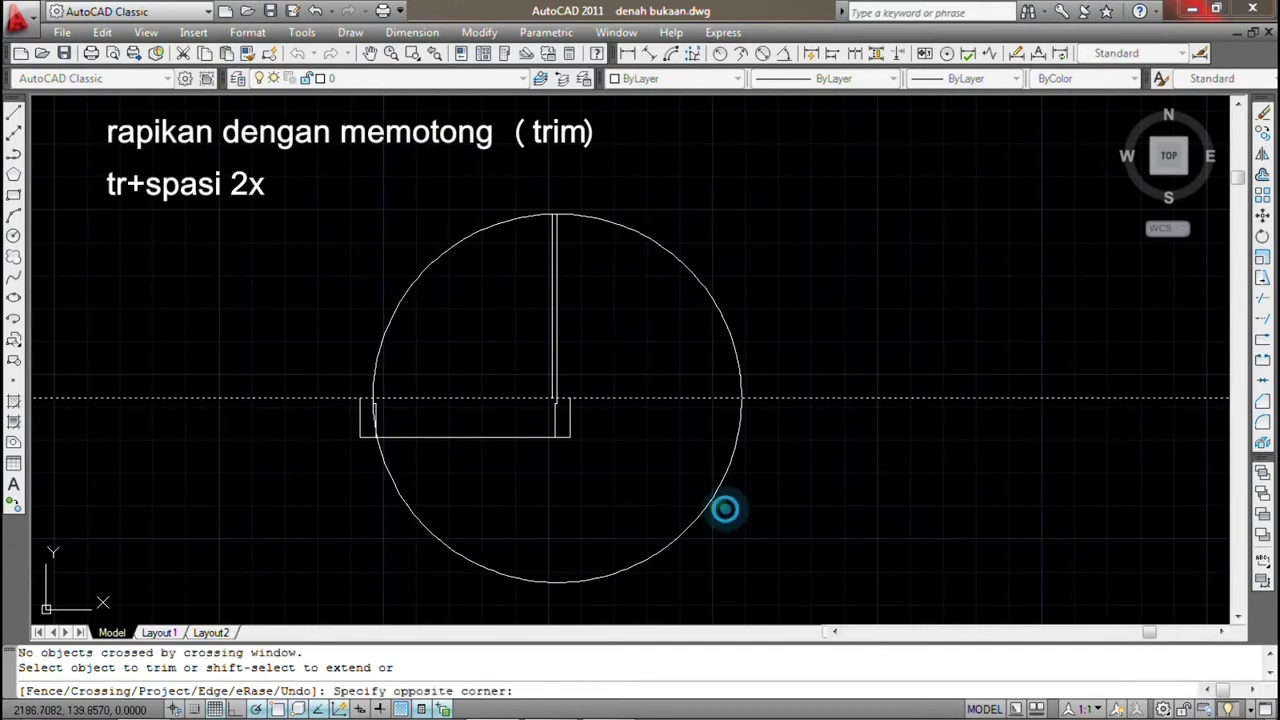
left_click(725, 509)
scroll(560, 266, "up", 2)
scroll(546, 249, "up", 1)
key("space")
Trim away the arc's right half, leaving a quarter swing arc
key("space")
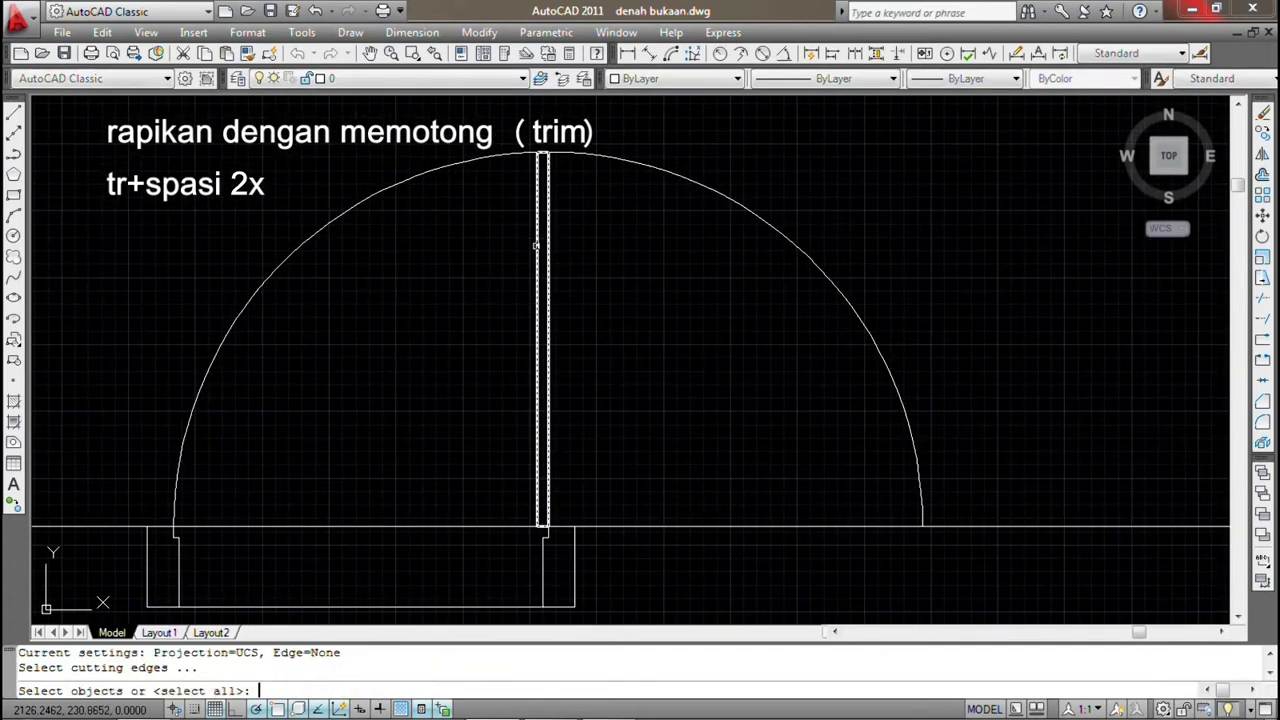
left_click(533, 246)
key("space")
left_click(640, 205)
left_click(596, 139)
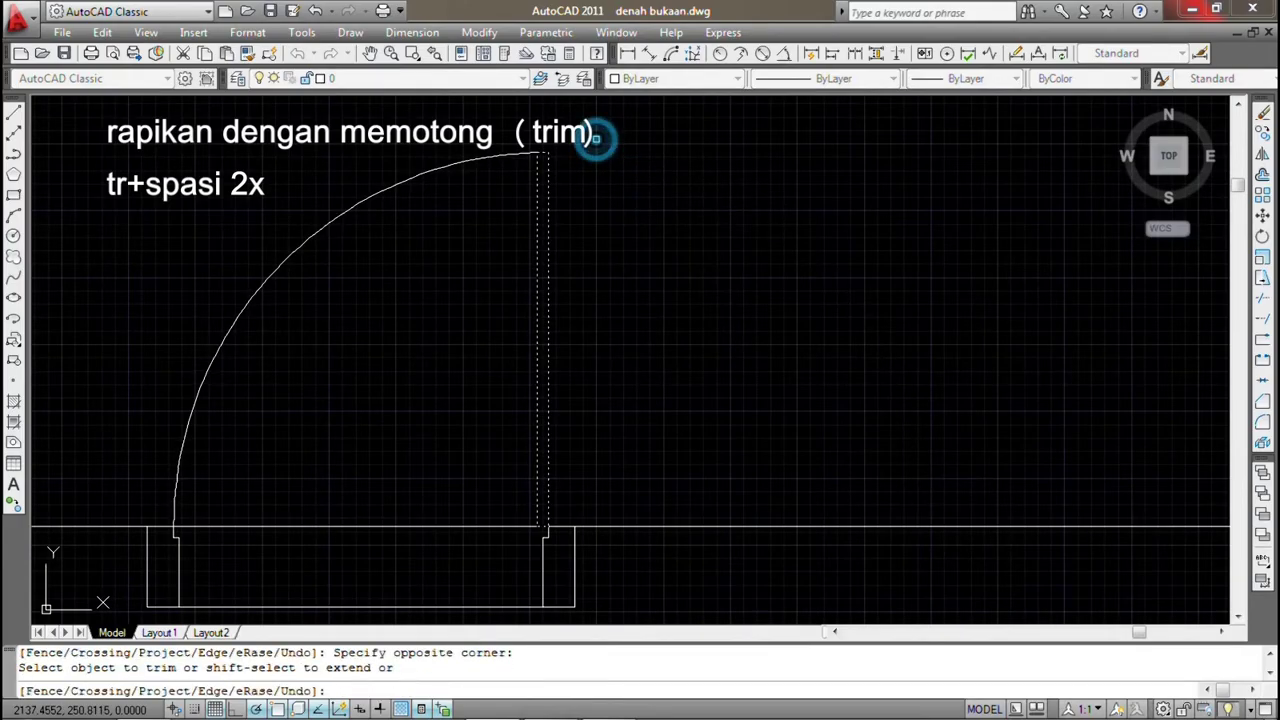
scroll(590, 150, "up", 1)
key("space")
scroll(590, 150, "down", 6)
Erase the horizontal construction line
left_click(657, 314)
left_click(624, 196)
key("Delete")
scroll(449, 274, "up", 1)
scroll(466, 277, "up", 2)
scroll(374, 366, "up", 1)
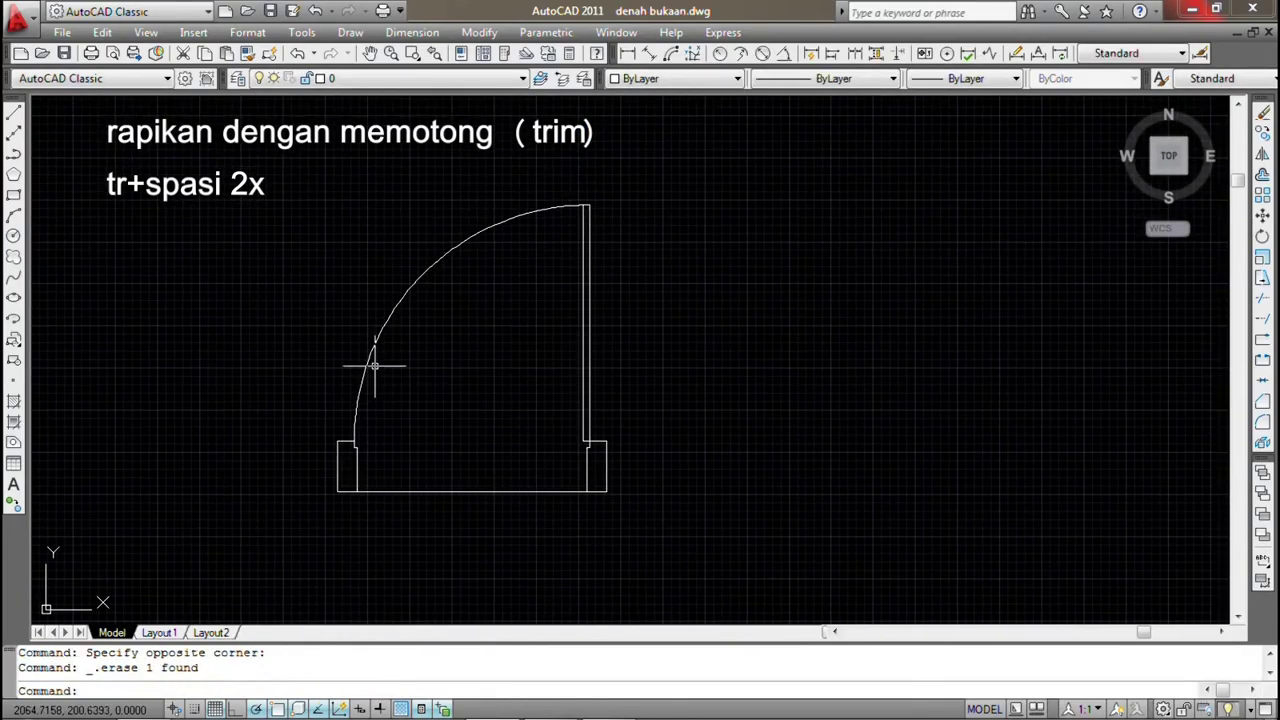
middle_click_drag(671, 428, 645, 447)
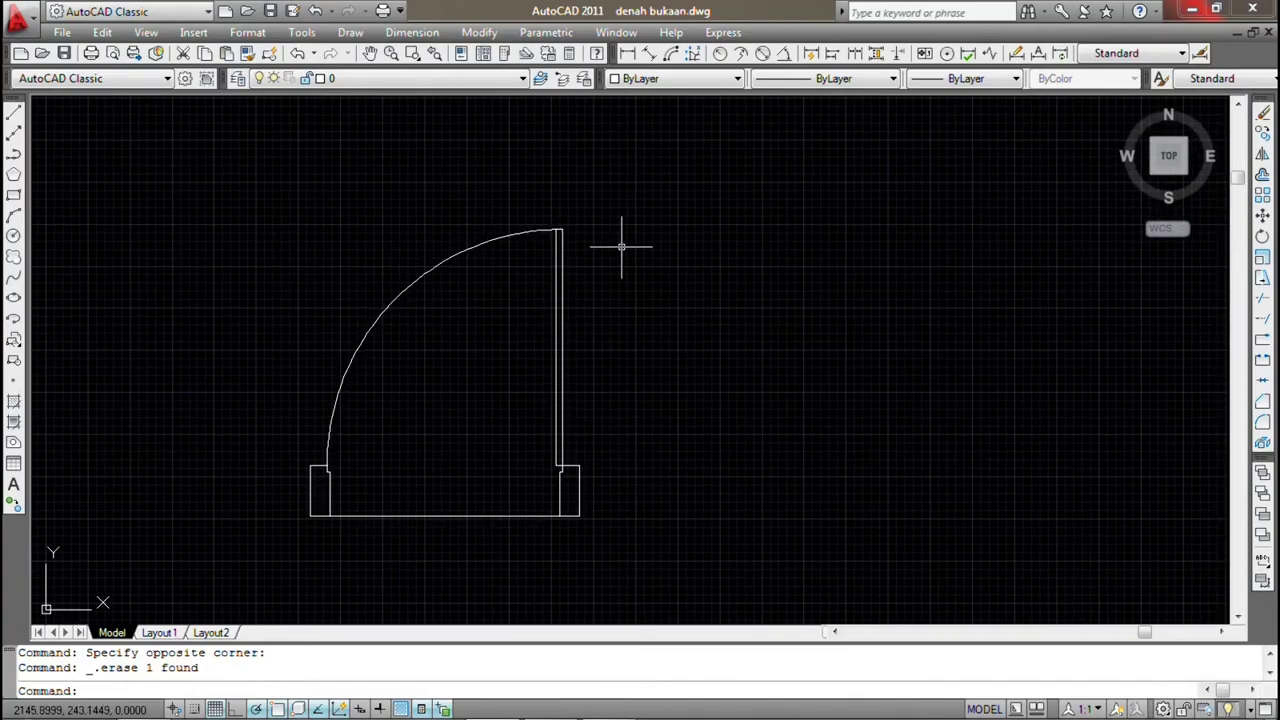
Create a new layer named pintu with colour 20
left_click(237, 80)
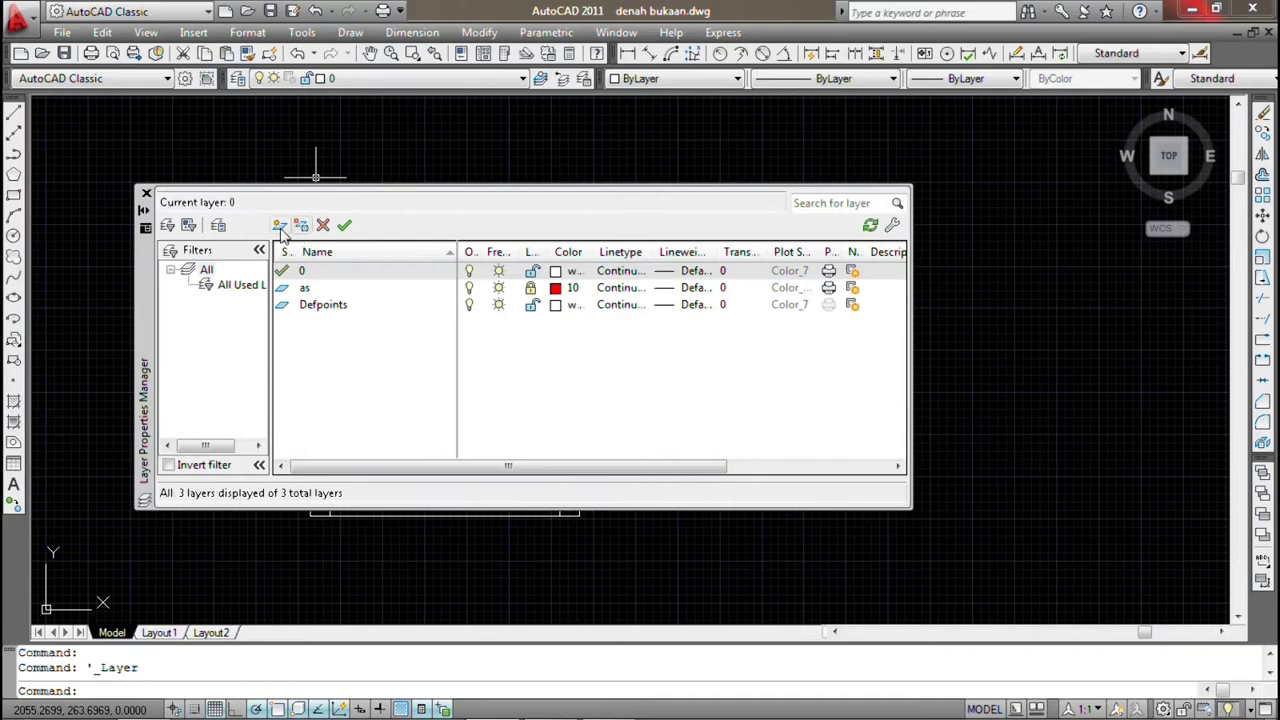
left_click(279, 225)
type("pintu")
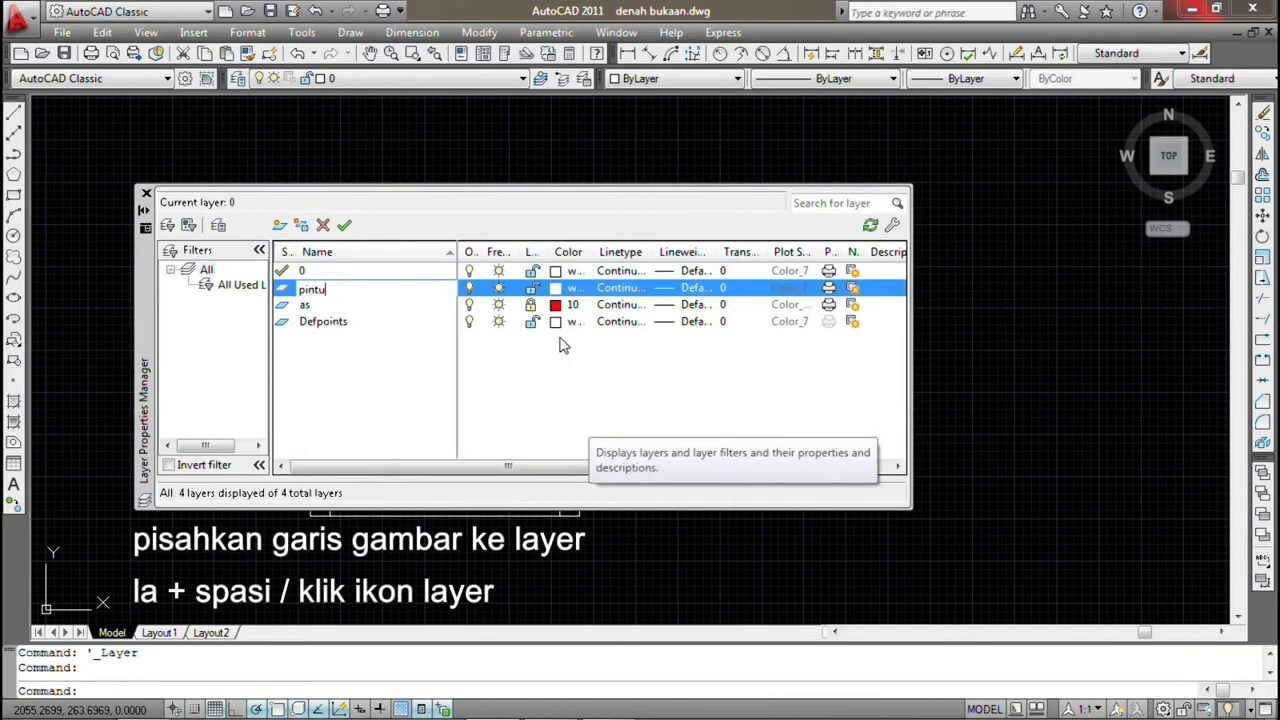
left_click(556, 288)
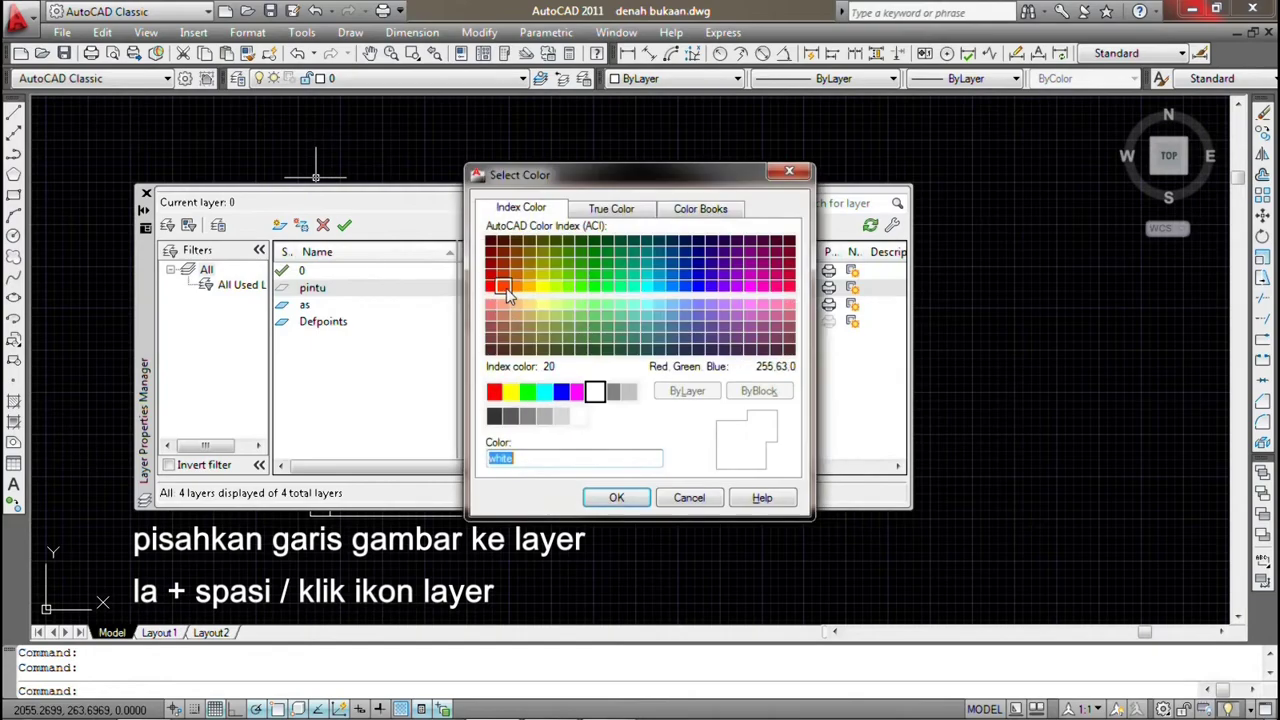
left_click(506, 288)
left_click(616, 497)
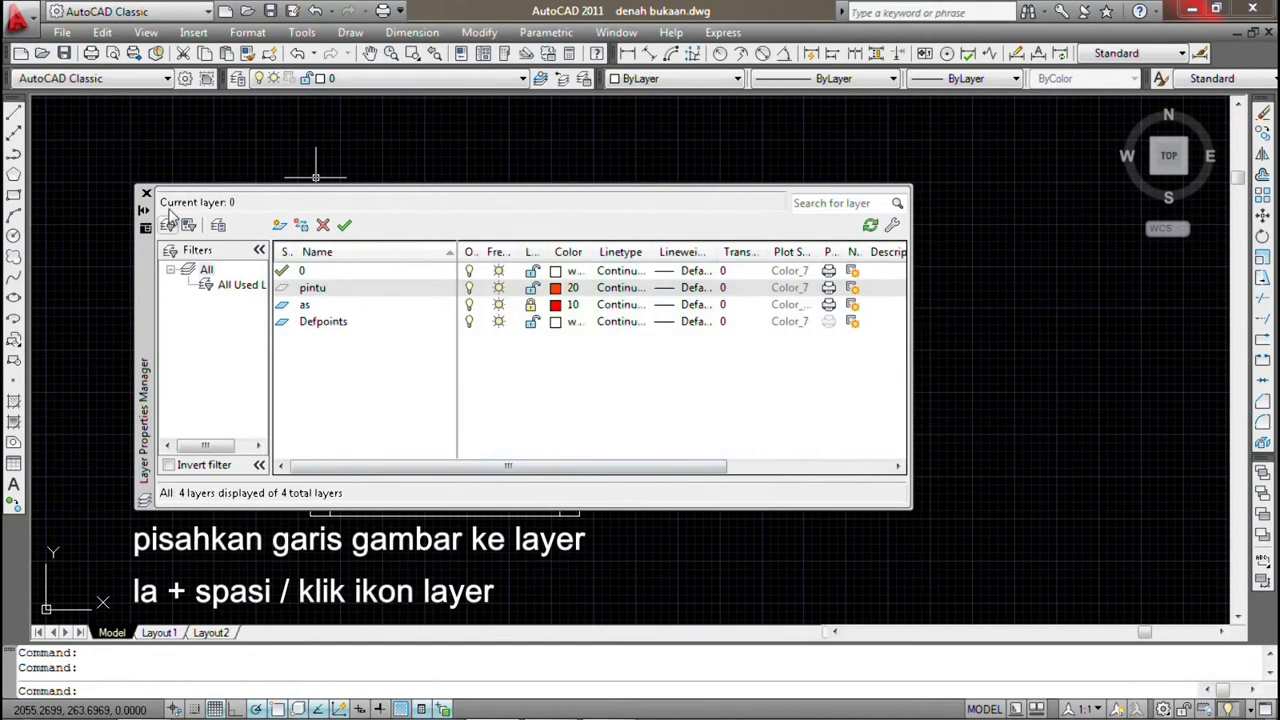
Add a layer named garis putus2 with green colour 70
left_click(279, 225)
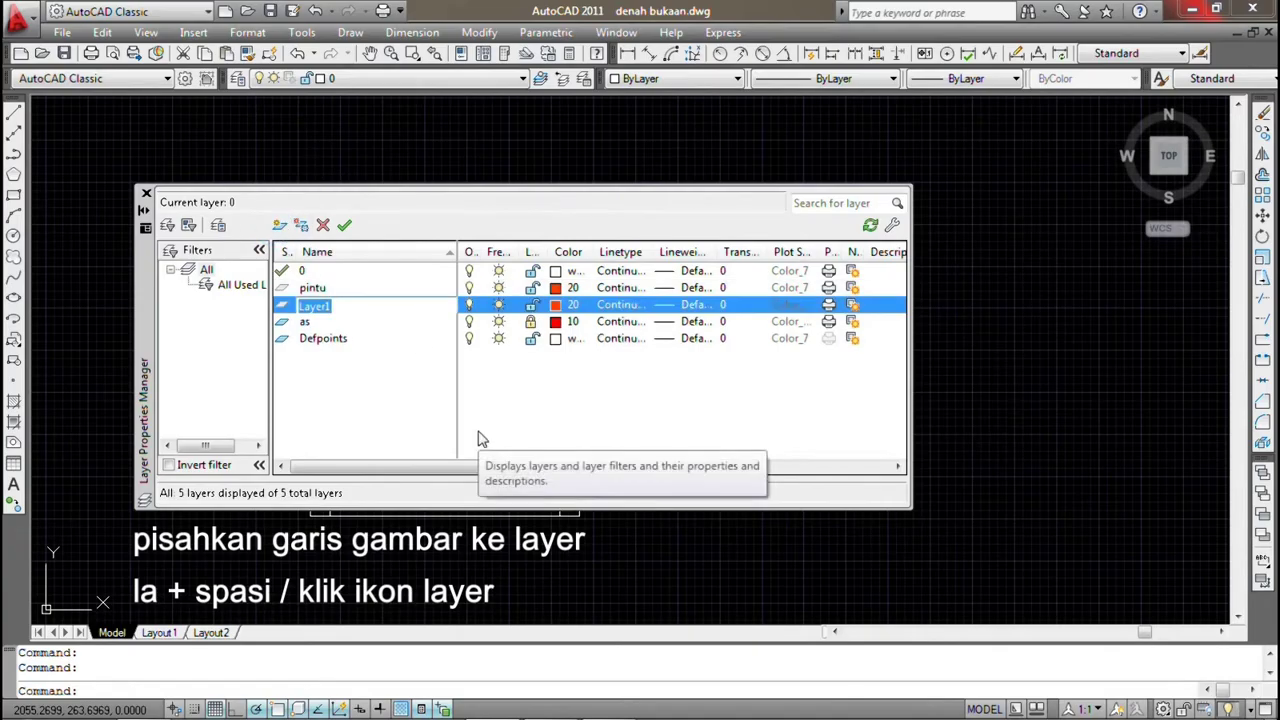
type("garis put")
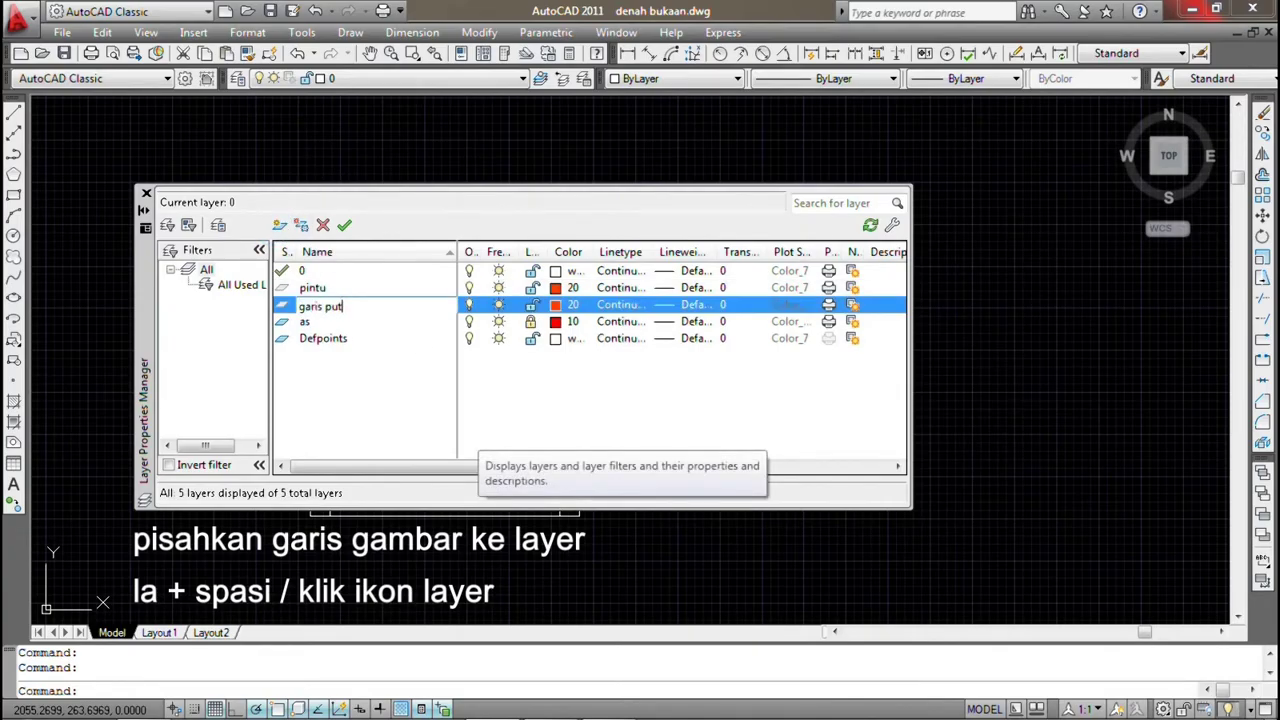
type("us2")
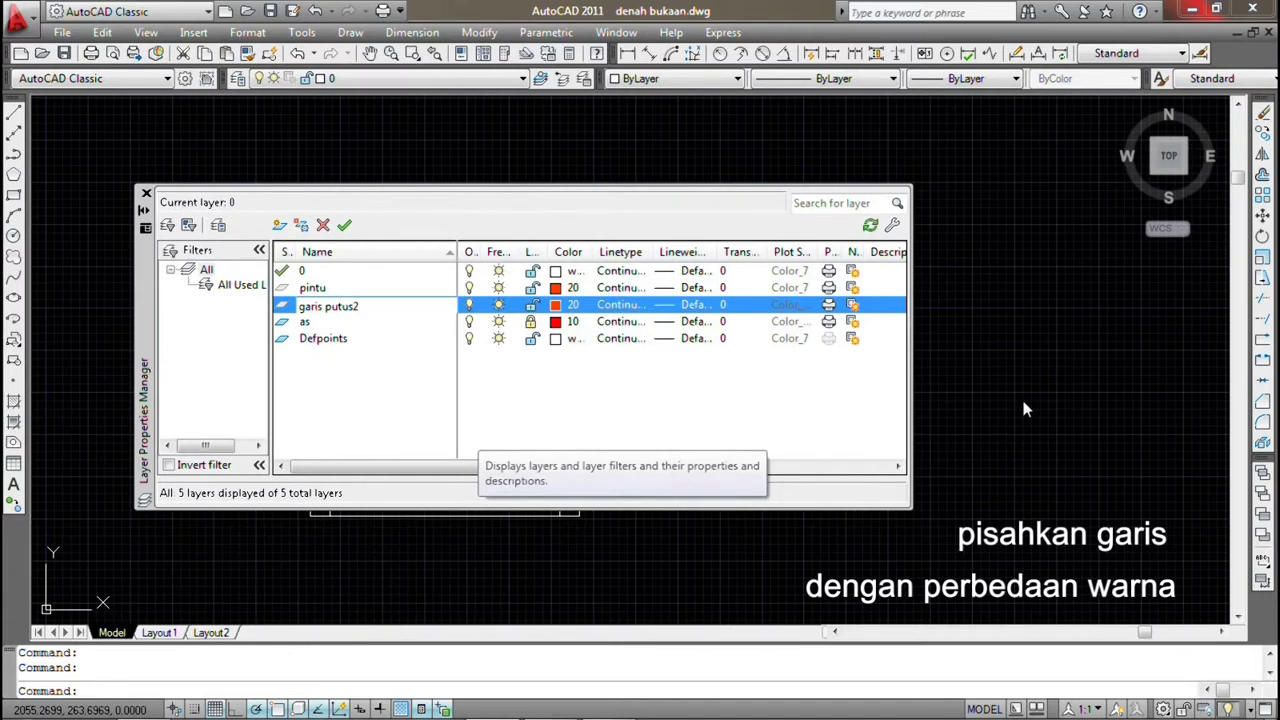
left_click(556, 308)
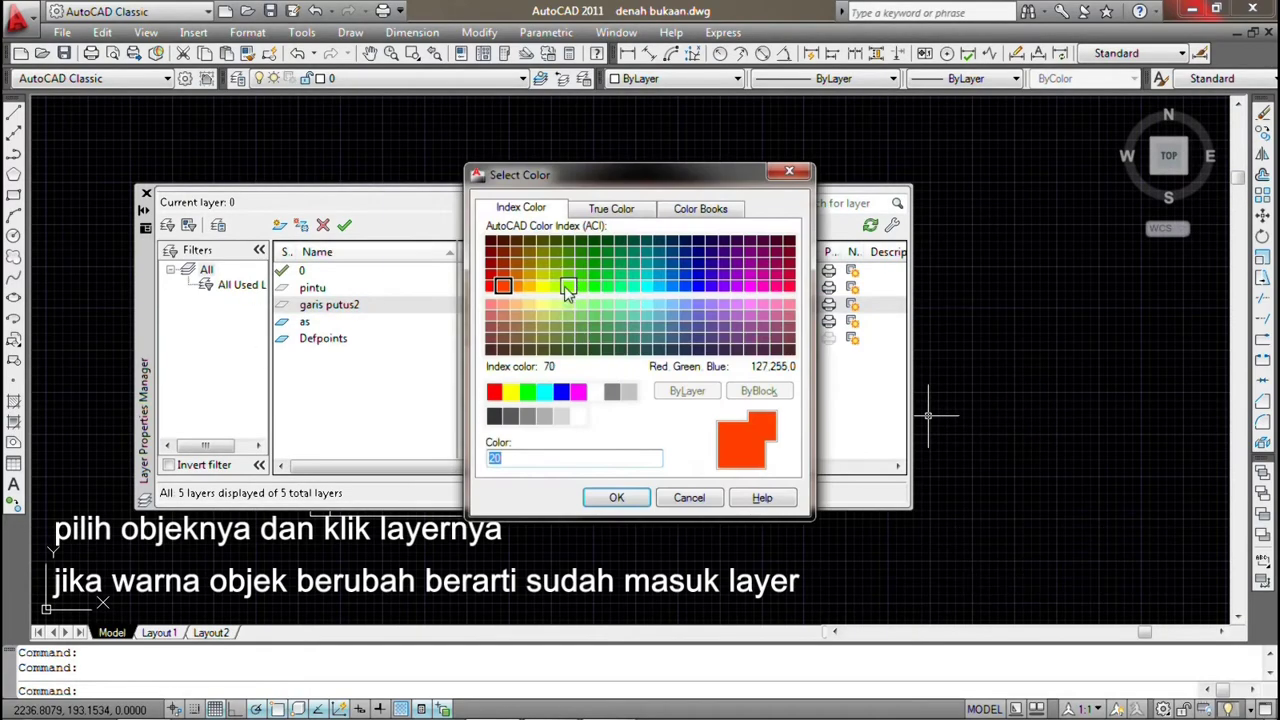
left_click(567, 290)
left_click(616, 497)
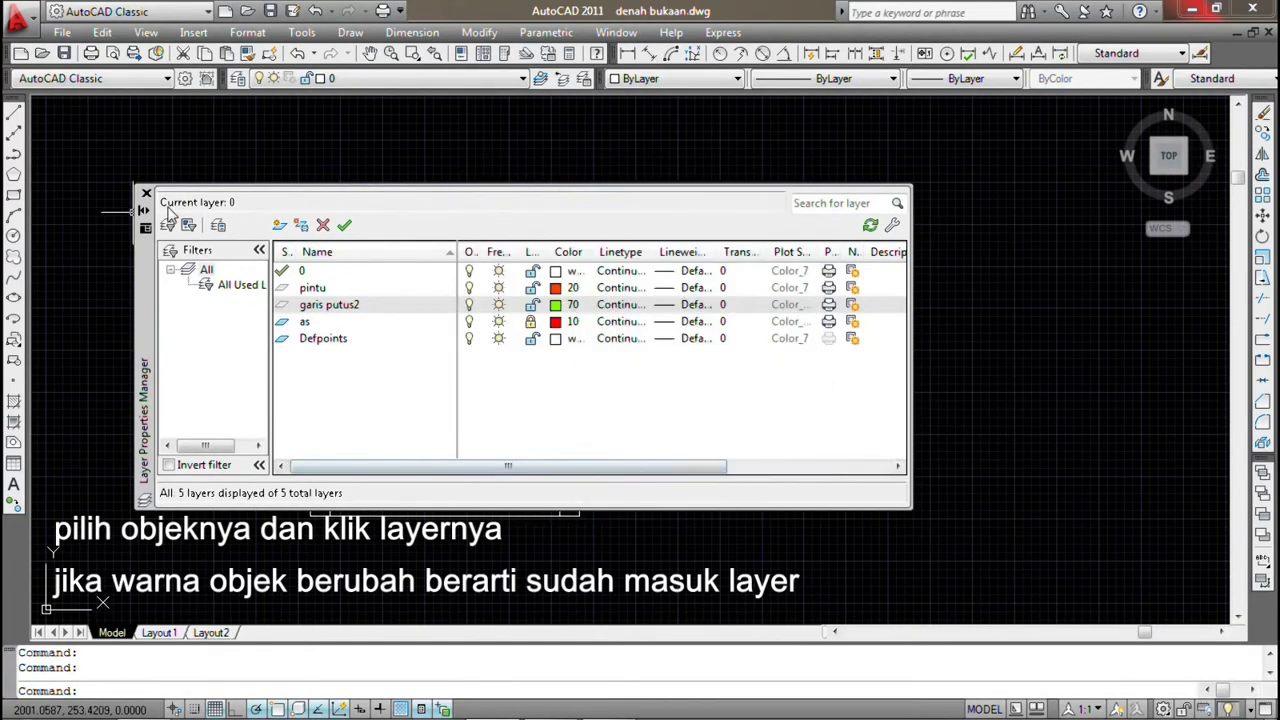
left_click(146, 193)
Put both jambs and the door leaf on layer pintu
left_click(641, 570)
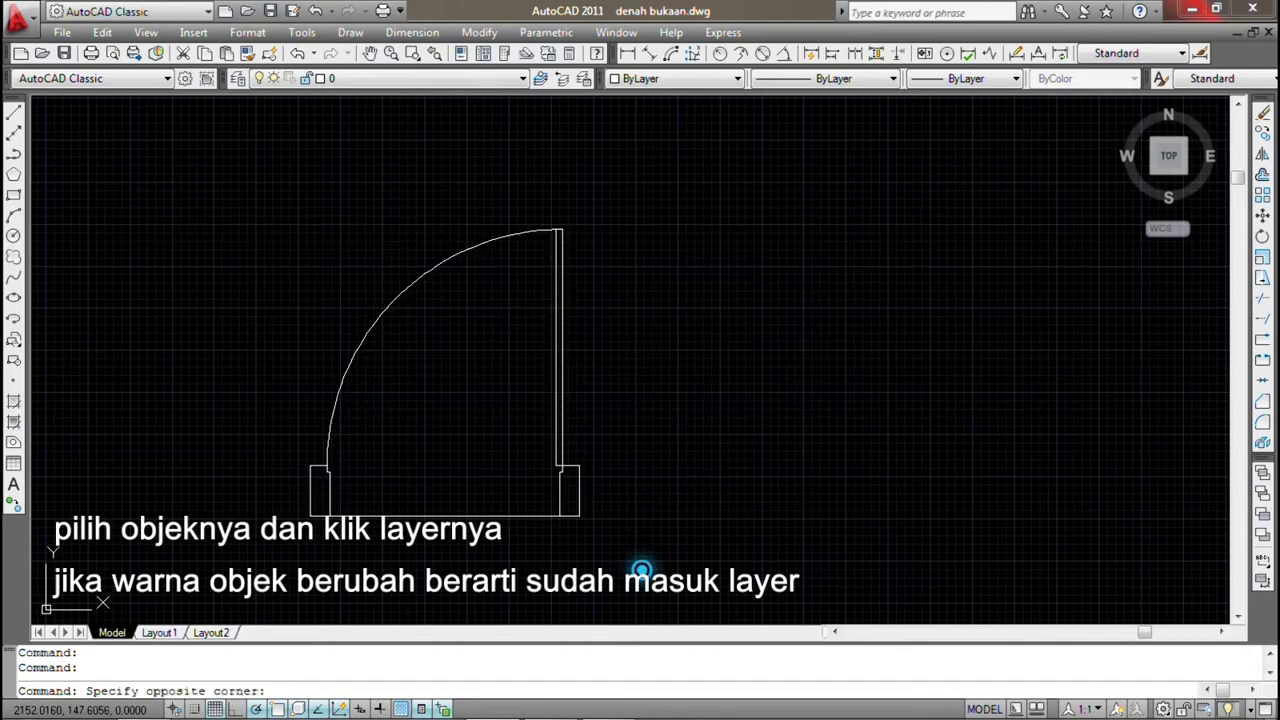
left_click(514, 357)
left_click(240, 443)
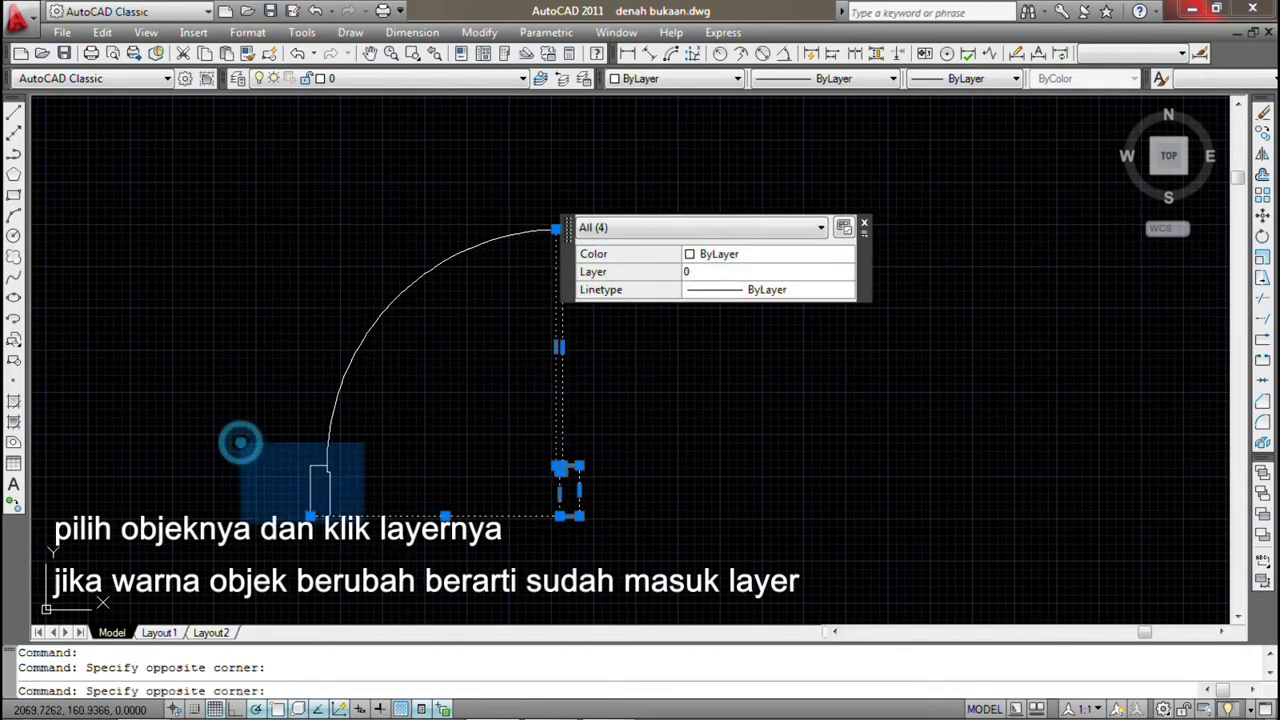
left_click(385, 545)
left_click(400, 78)
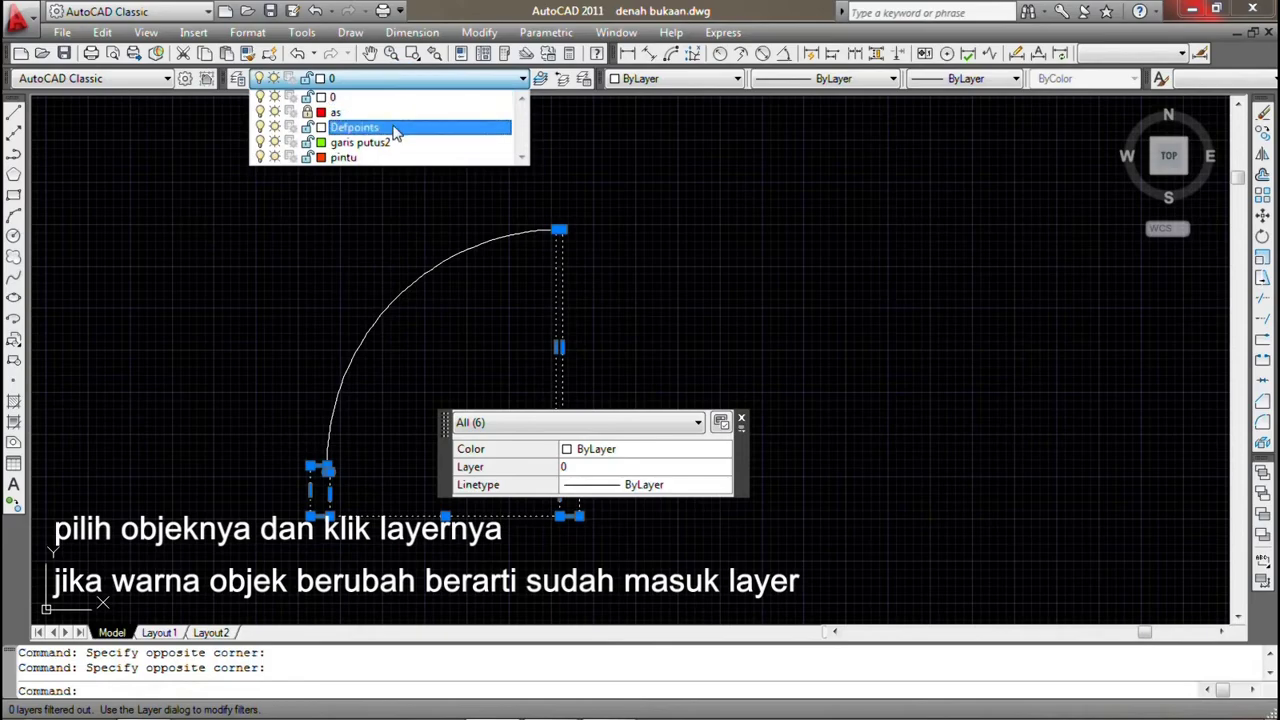
left_click(350, 157)
key("Escape")
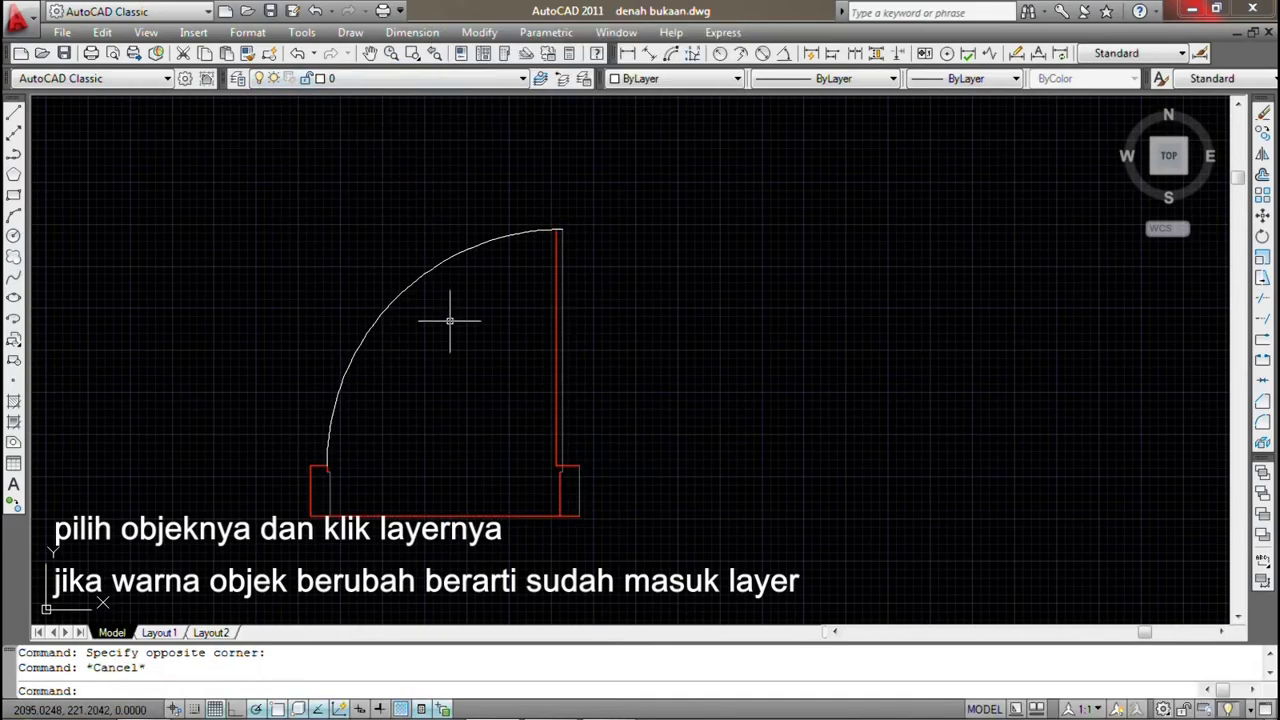
Put the swing arc on layer garis putus2
left_click(405, 290)
left_click(400, 78)
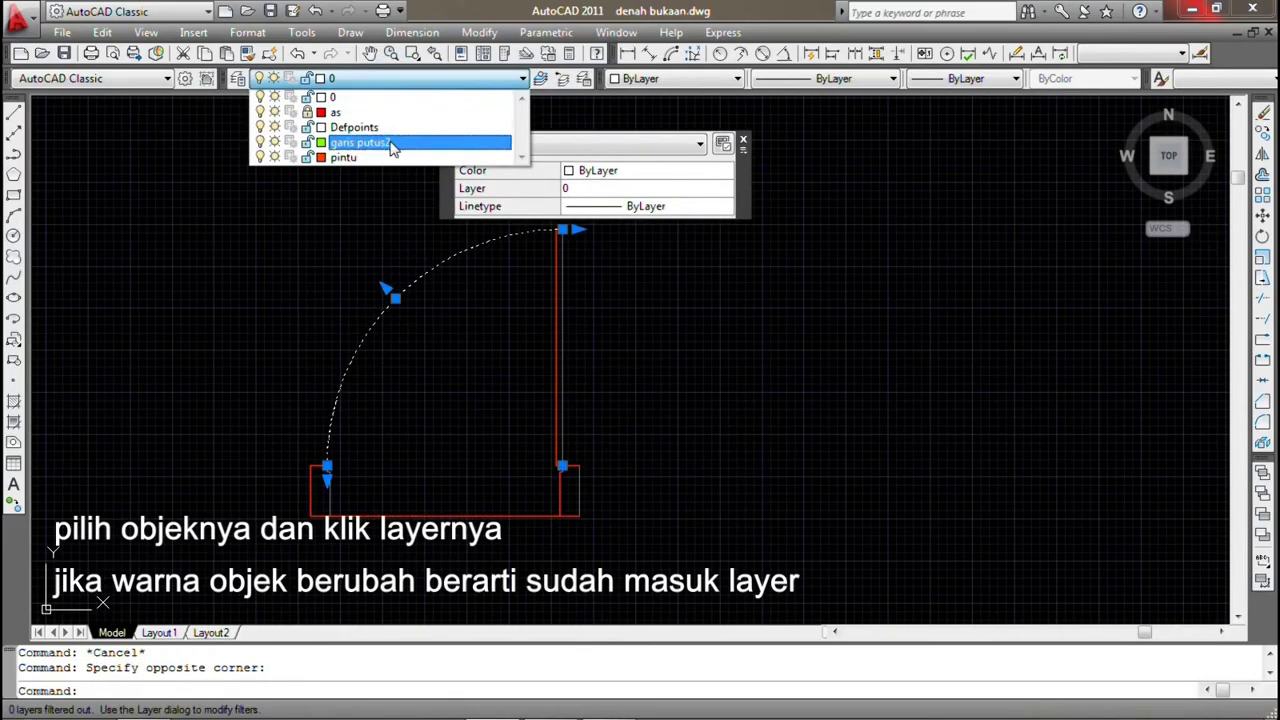
left_click(392, 143)
key("Escape")
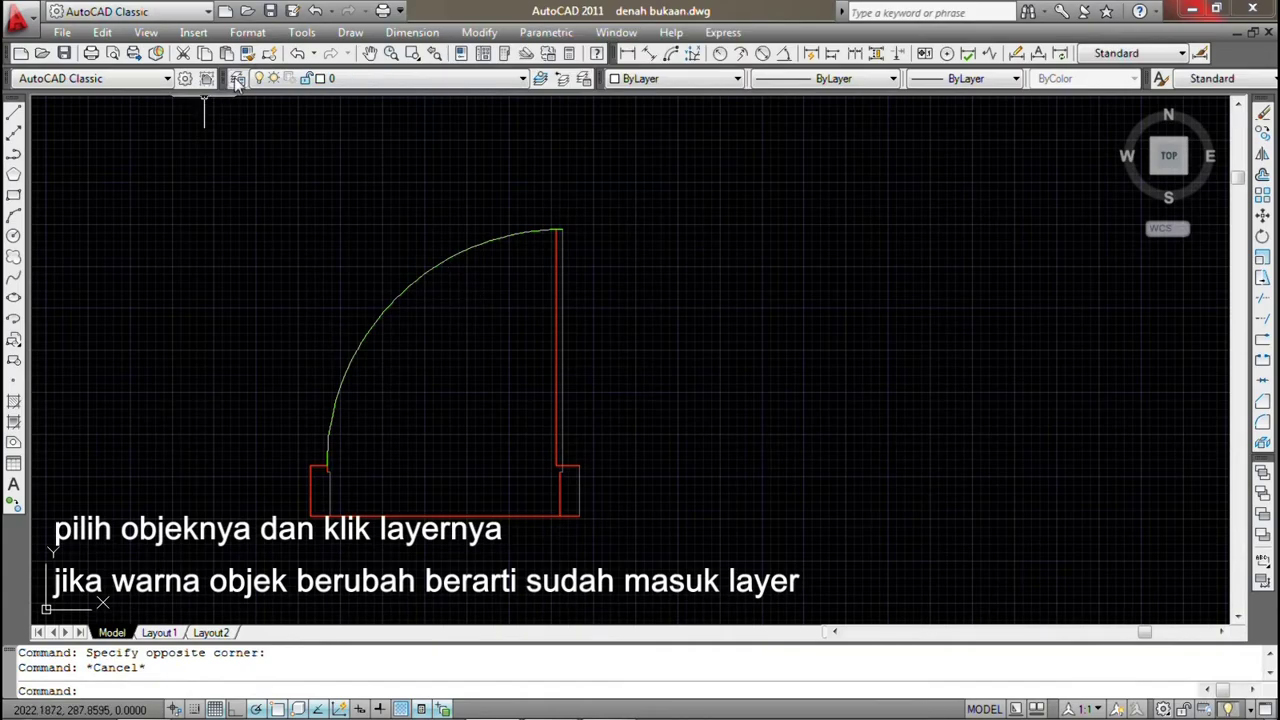
left_click(237, 80)
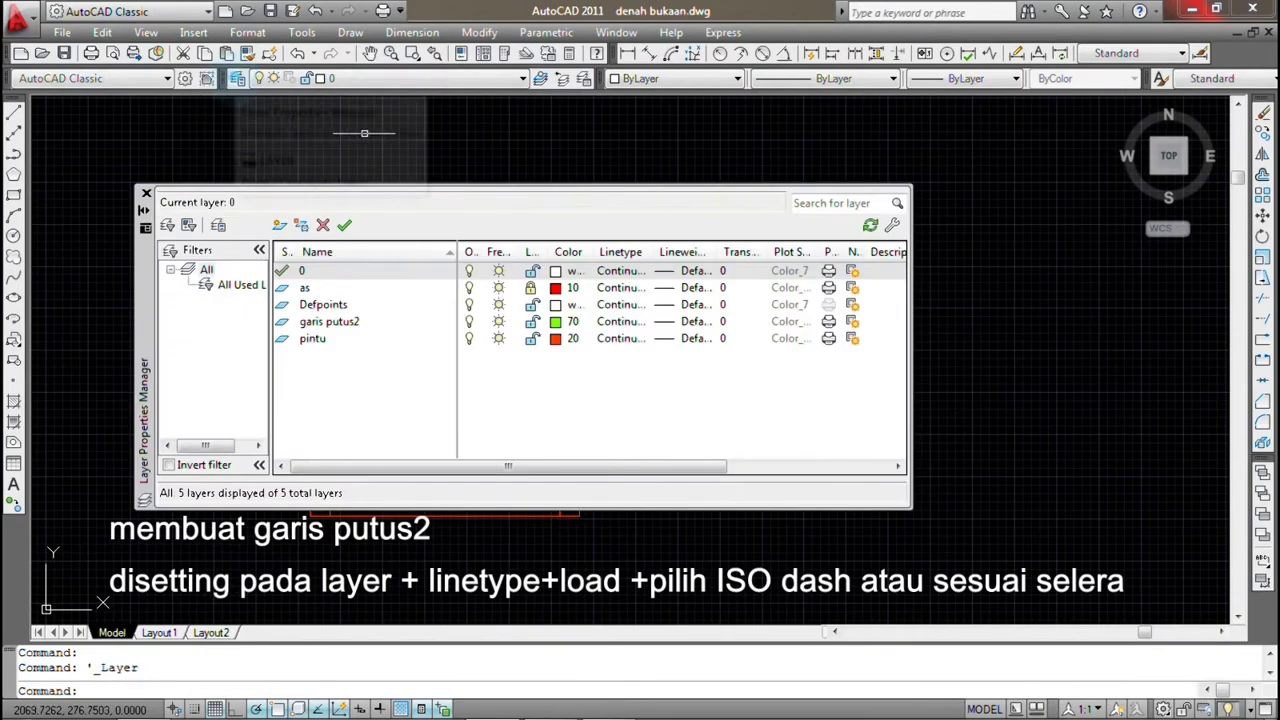
Load the ACAD_ISO03W100 dashed linetype and assign it to layer garis putus2
left_click(636, 324)
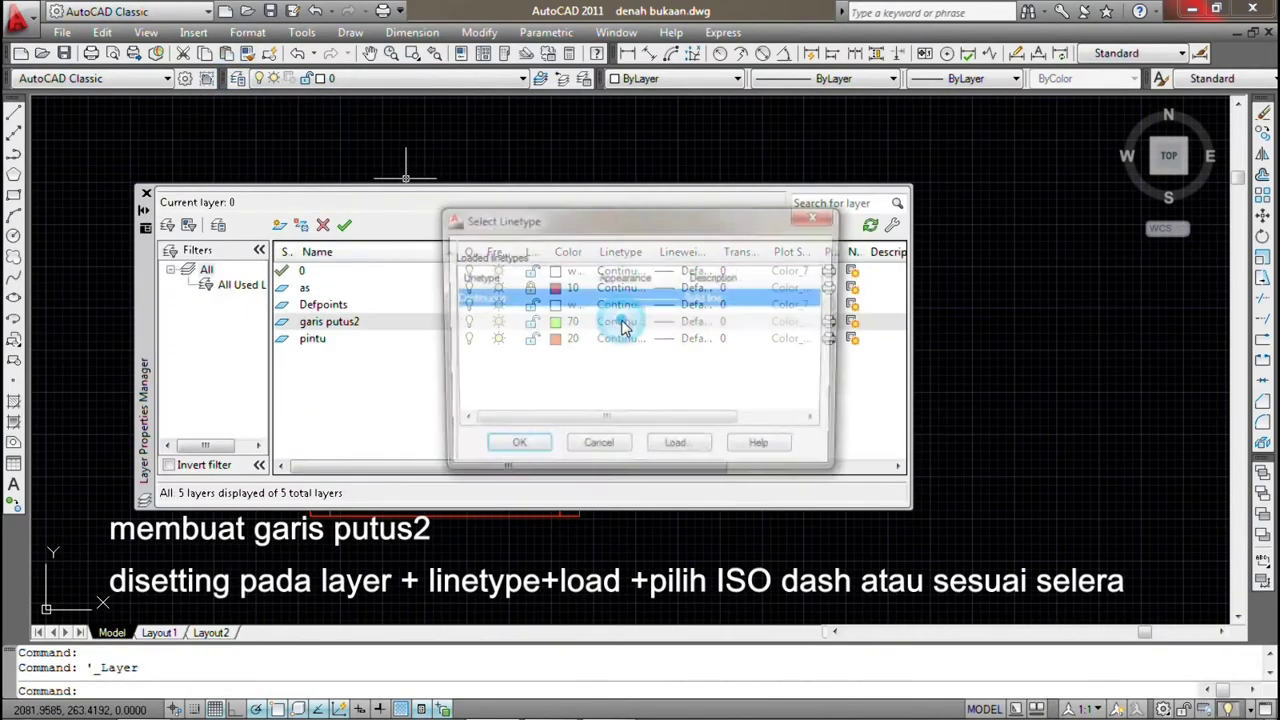
left_click(677, 451)
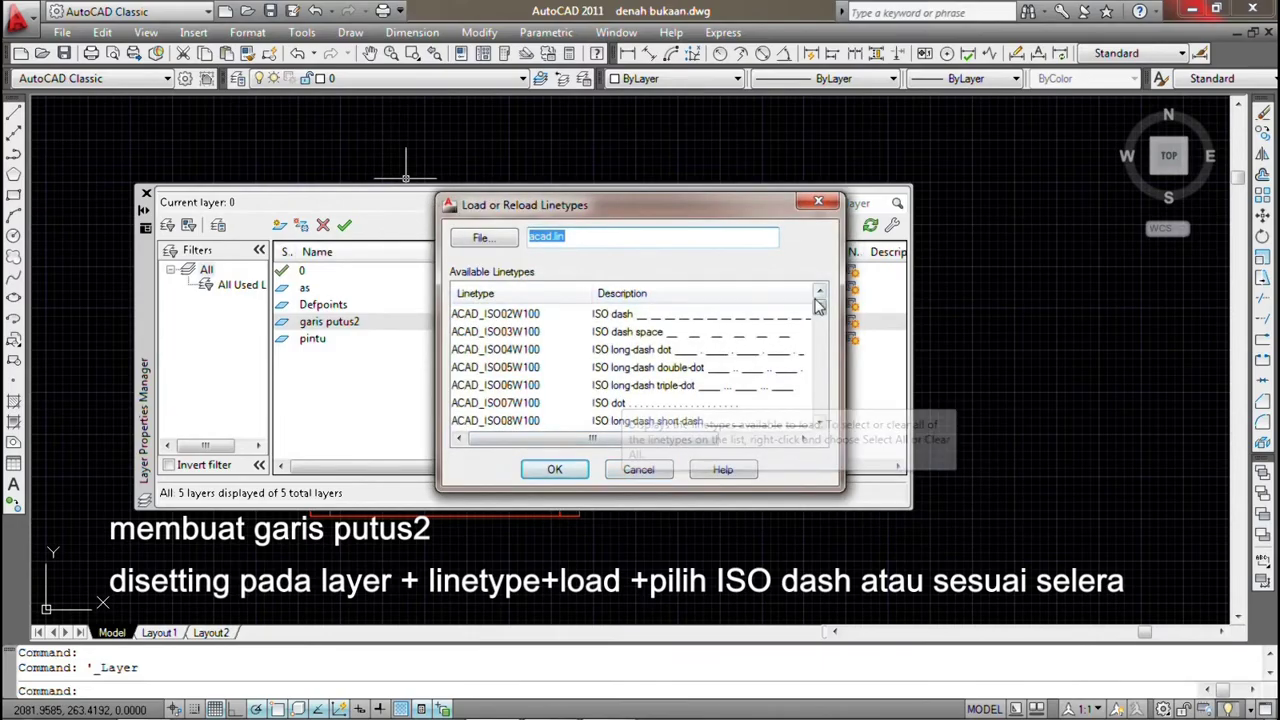
scroll(818, 315, "down", 2)
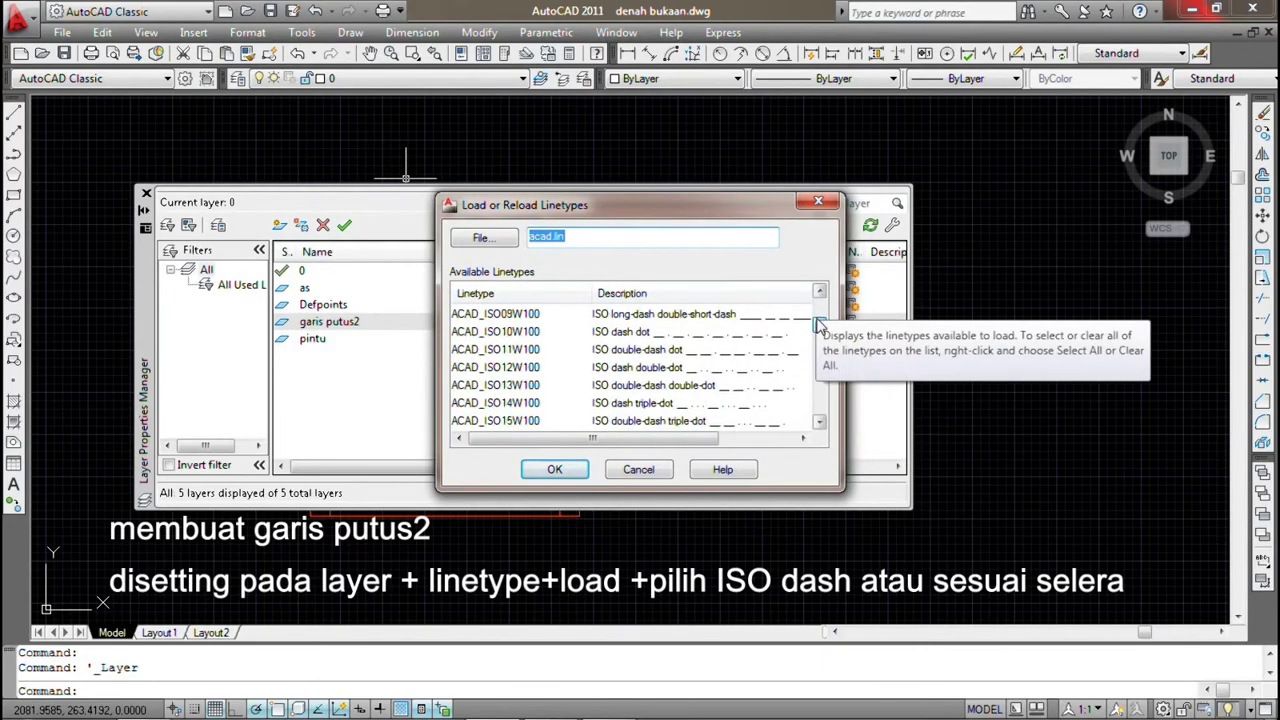
scroll(818, 322, "down", 1)
scroll(818, 322, "down", 1)
scroll(818, 320, "up", 3)
scroll(818, 320, "up", 2)
scroll(818, 310, "up", 1)
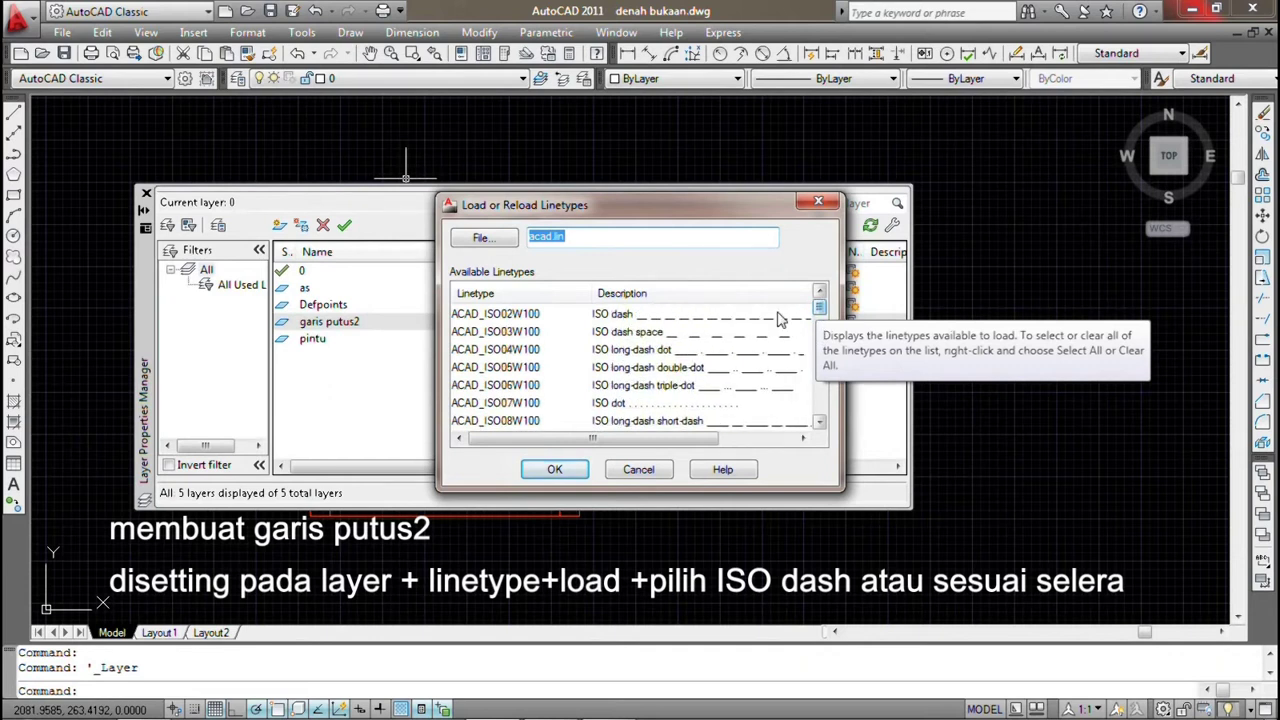
left_click(745, 332)
left_click(554, 469)
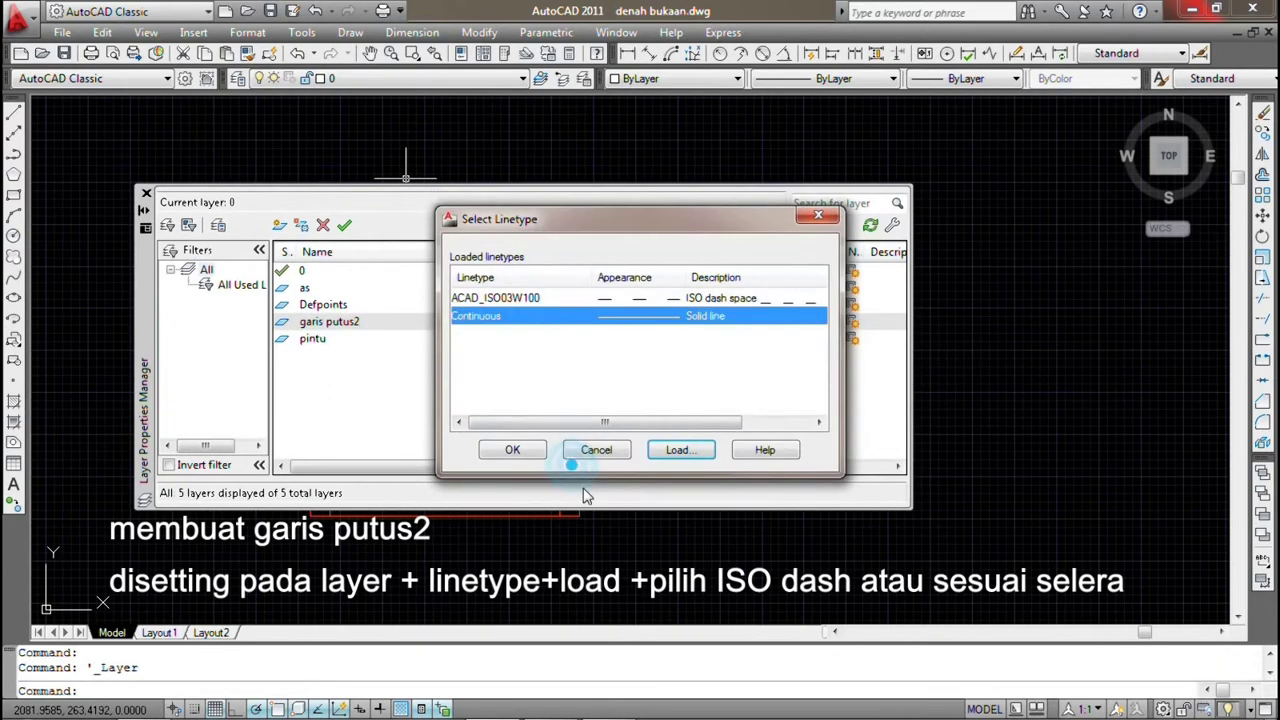
left_click(630, 298)
left_click(532, 450)
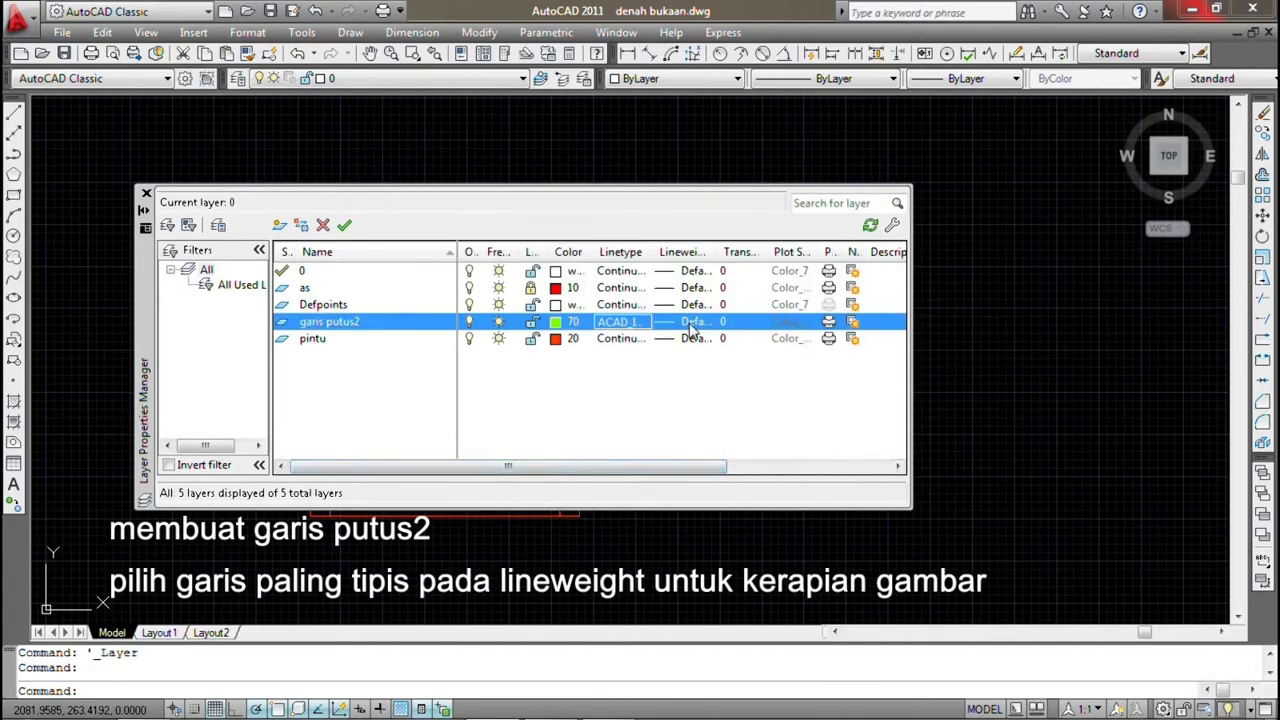
Set garis putus2's lineweight to 0.00 mm
left_click(697, 326)
left_click(590, 255)
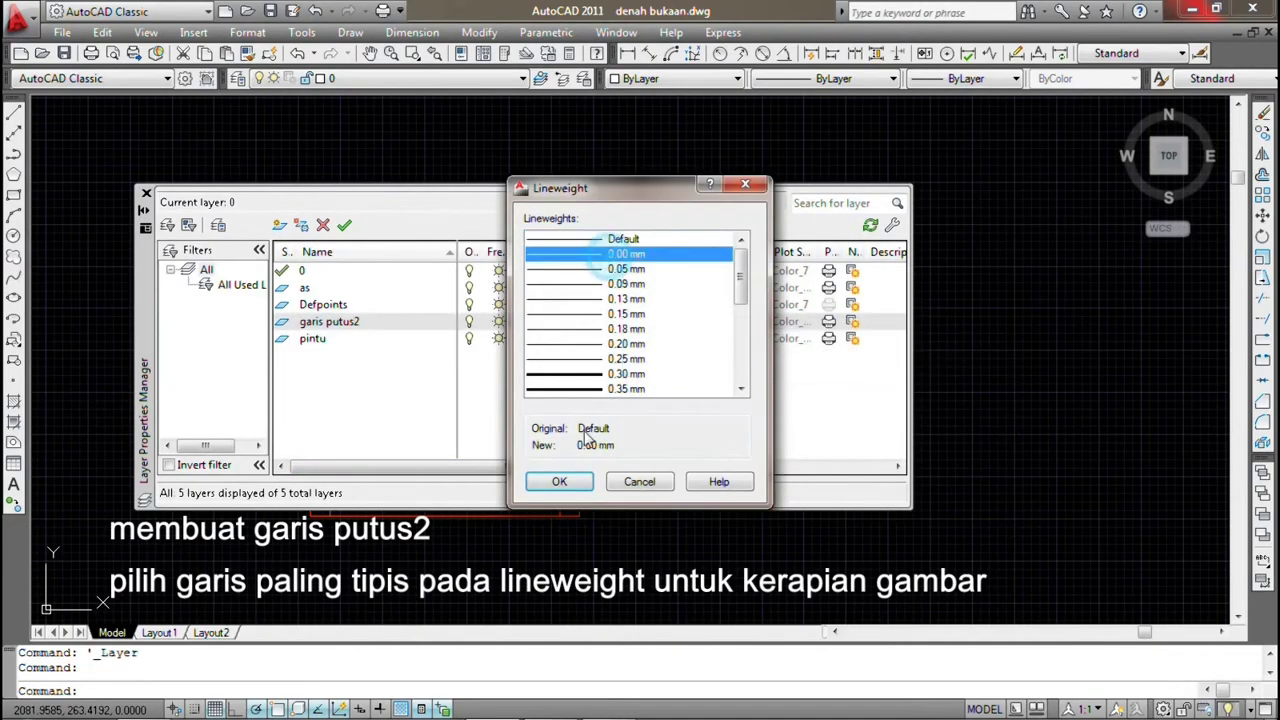
left_click(573, 488)
Zoom to the door and window-select all seven objects: red jambs, leaf and dashed green arc
left_click(146, 194)
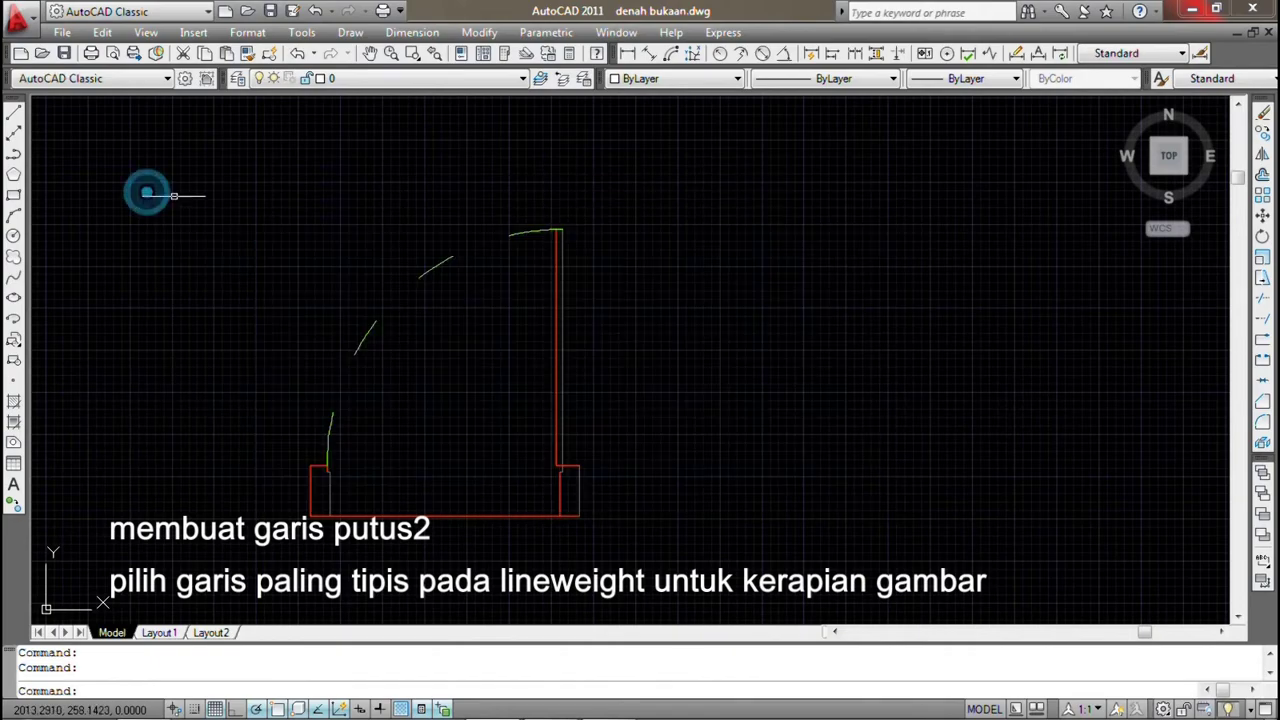
scroll(466, 305, "up", 1)
scroll(446, 298, "up", 1)
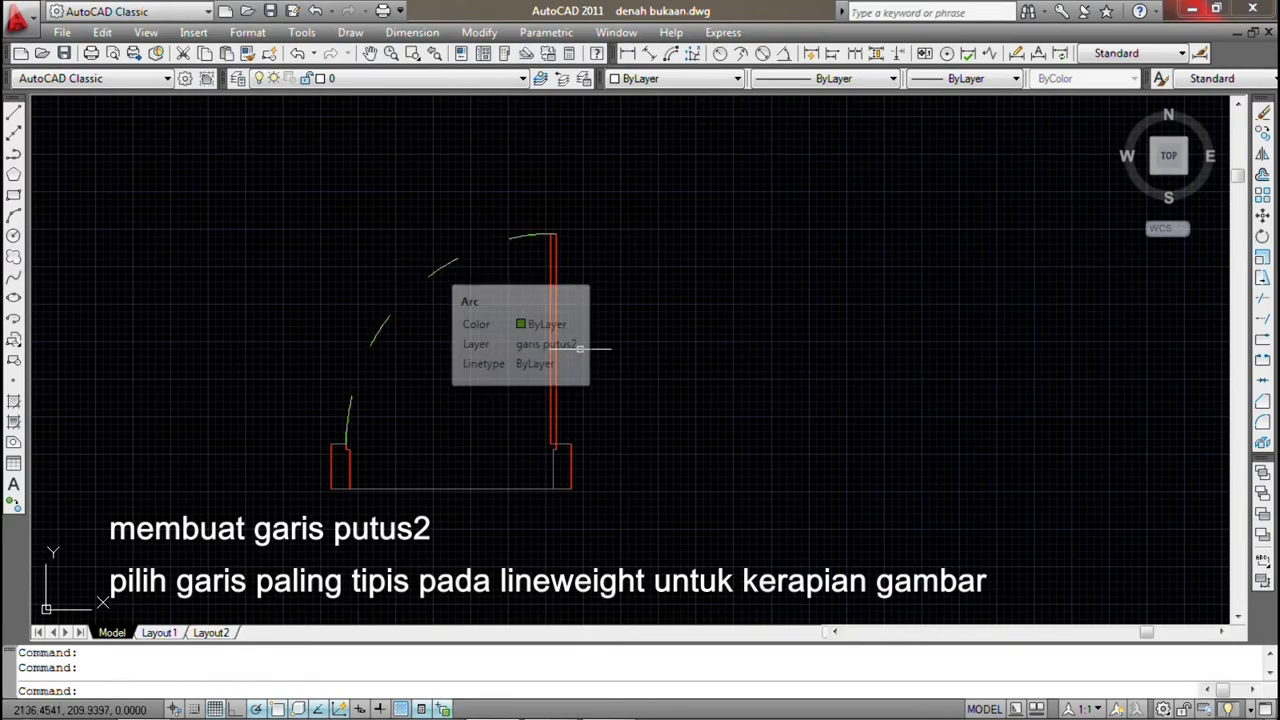
scroll(700, 409, "down", 2)
middle_click_drag(700, 409, 528, 423)
scroll(414, 429, "up", 2)
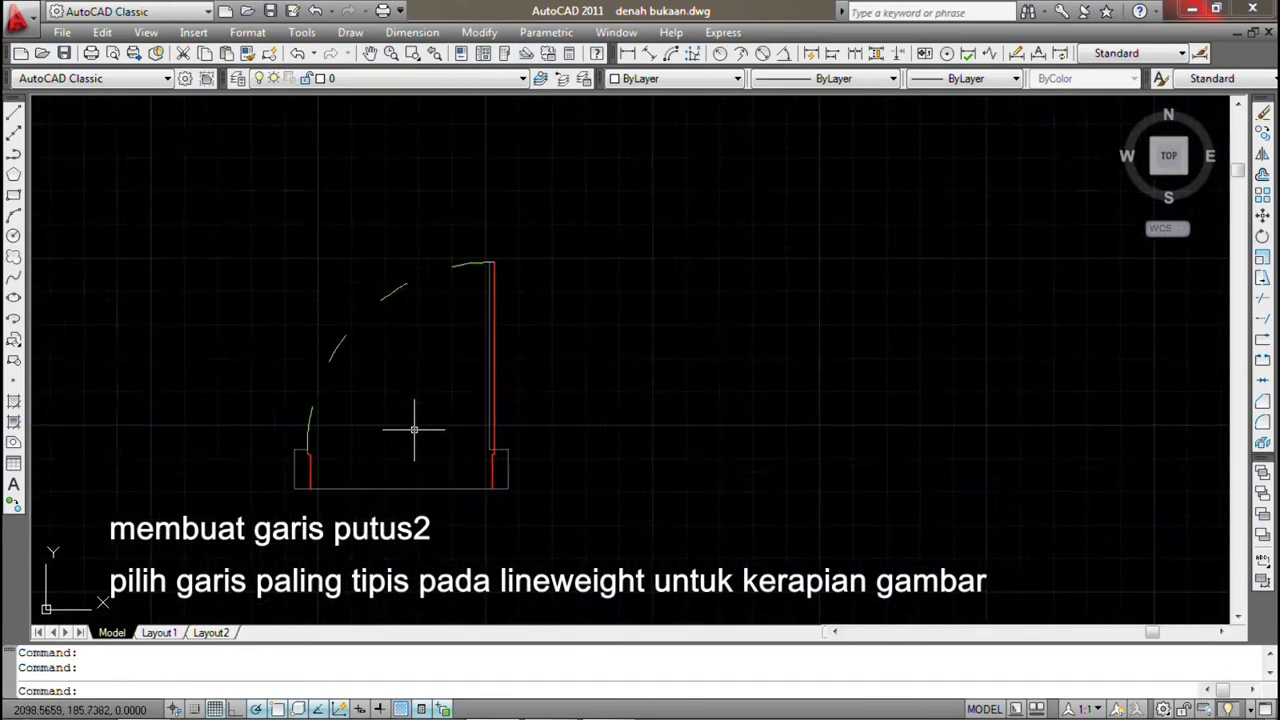
scroll(414, 429, "up", 2)
left_click(150, 114)
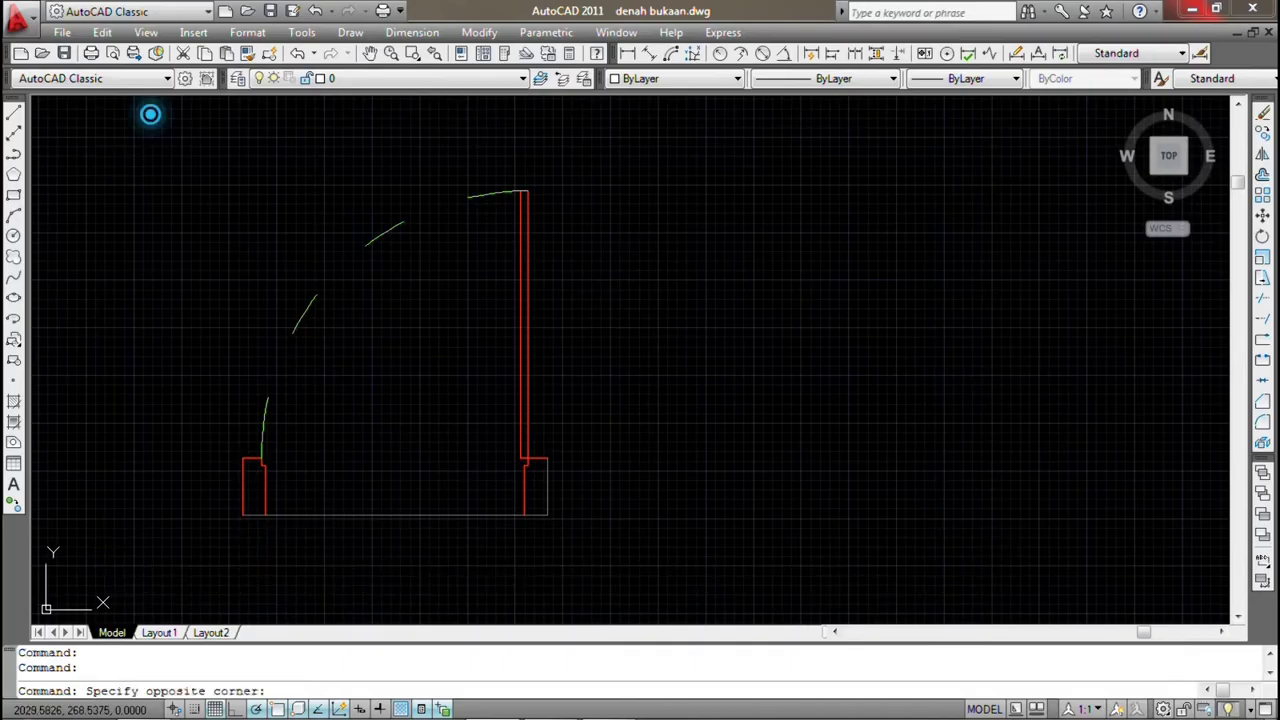
left_click(645, 590)
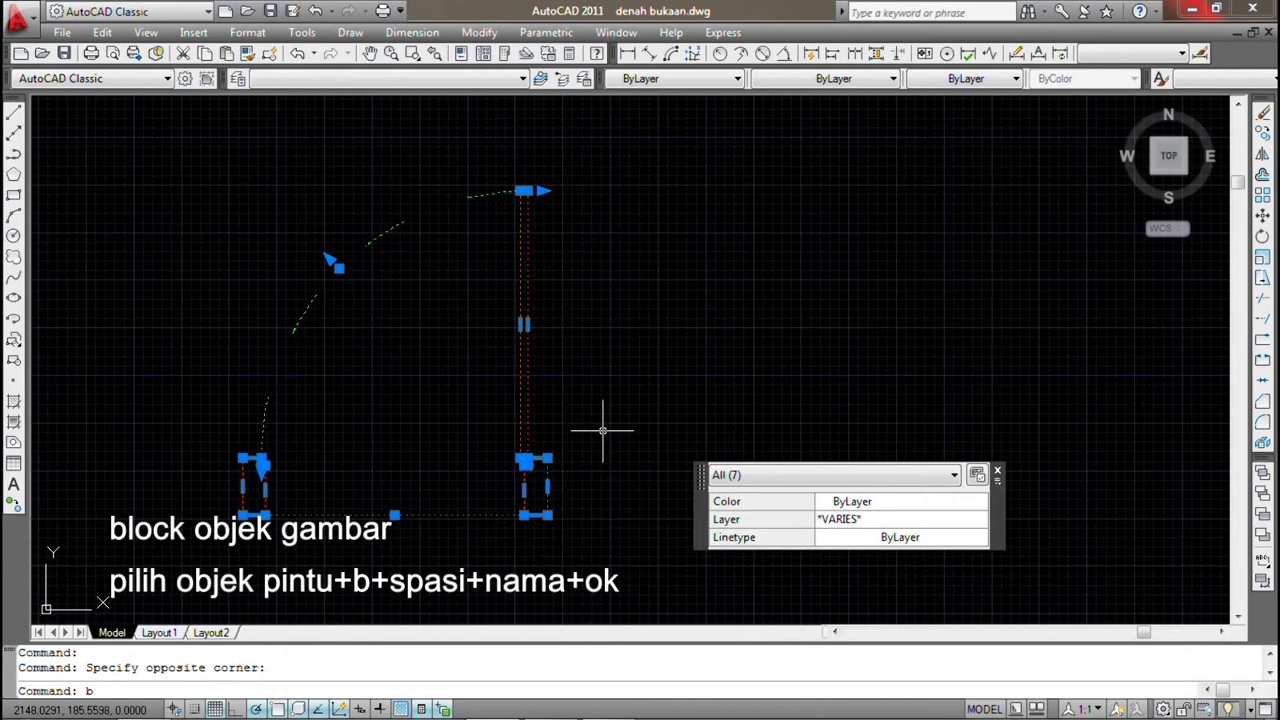
Combine the seven selected door objects into a single block named pintu
key("space")
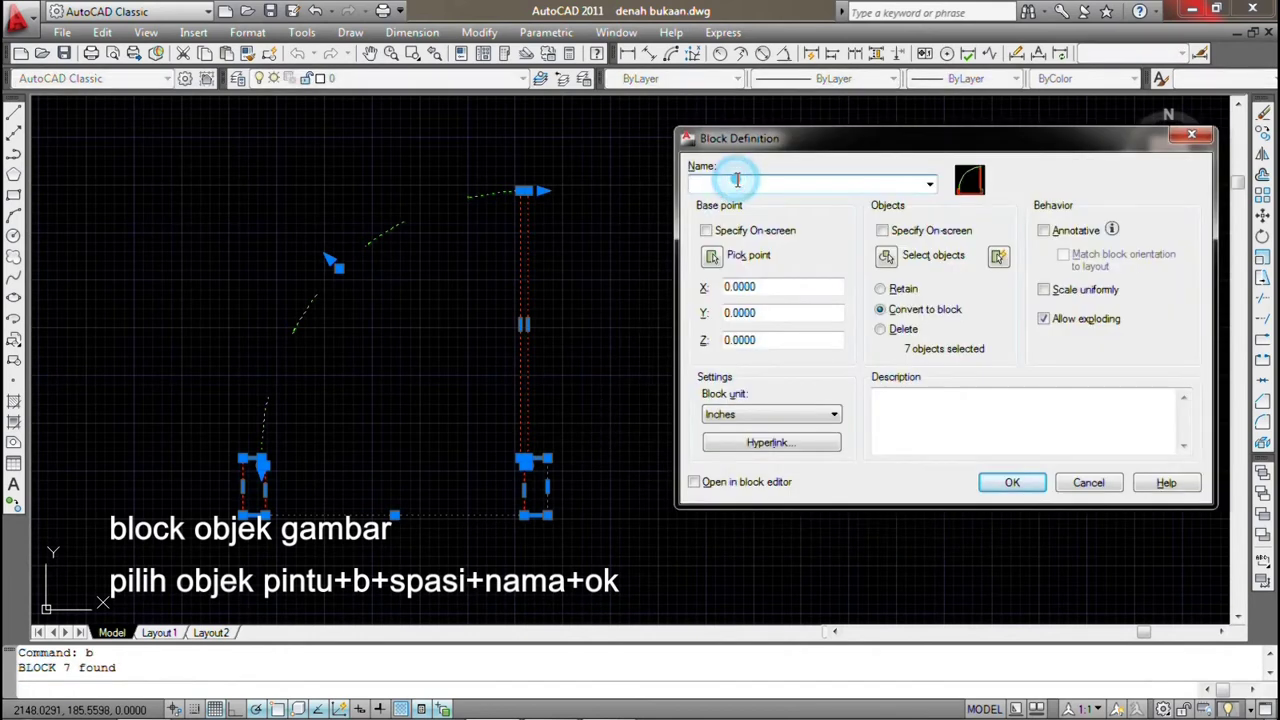
type("pintu")
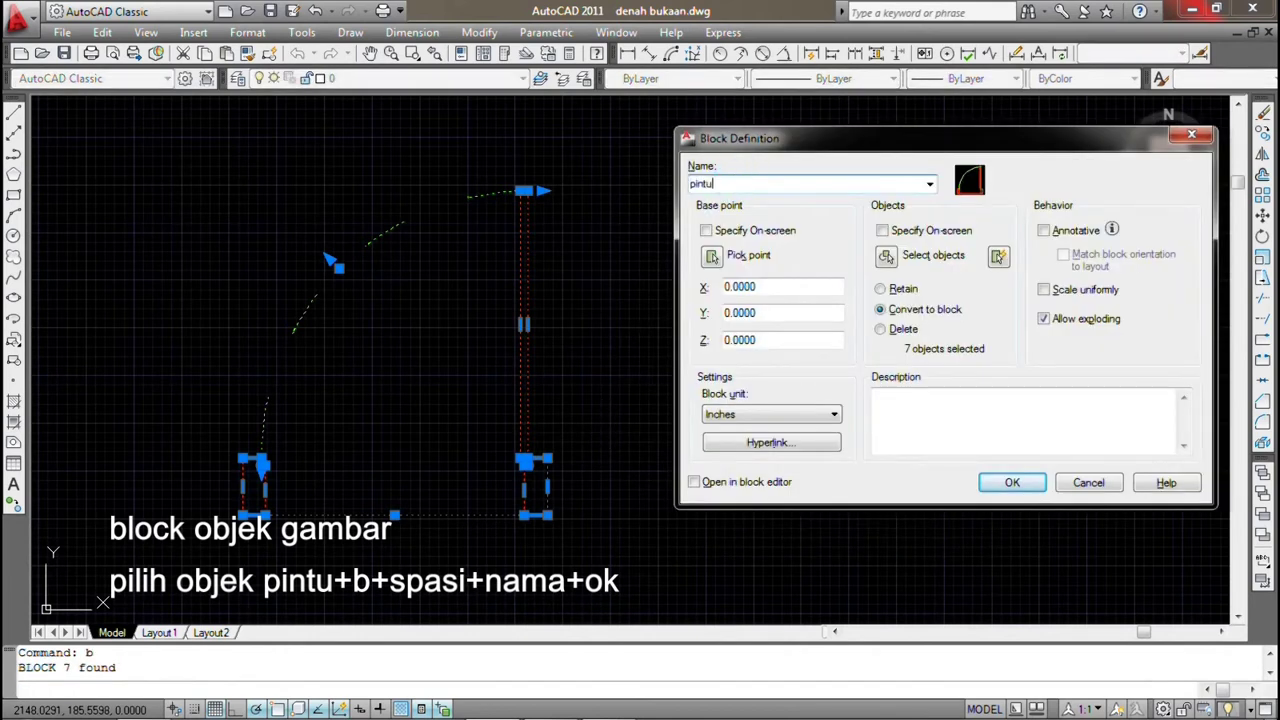
key("Return")
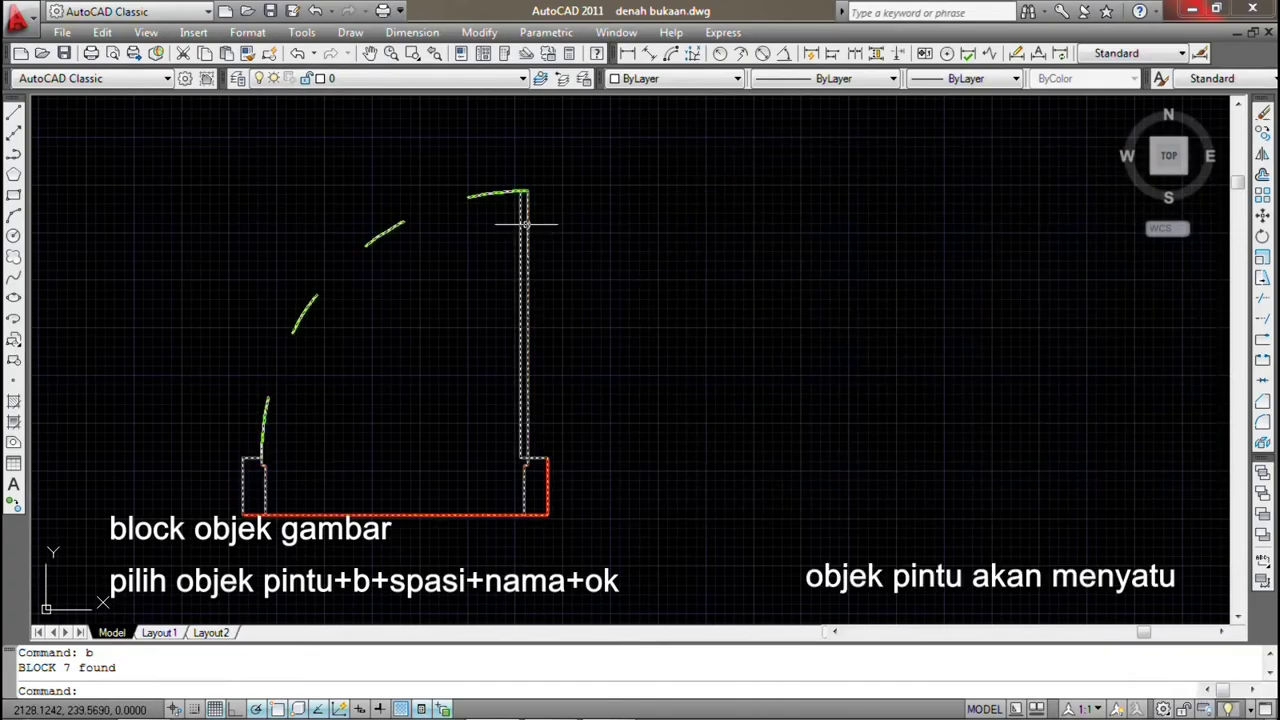
scroll(492, 186, "down", 4)
left_click(566, 297)
left_click(486, 257)
middle_click_drag(486, 257, 376, 368)
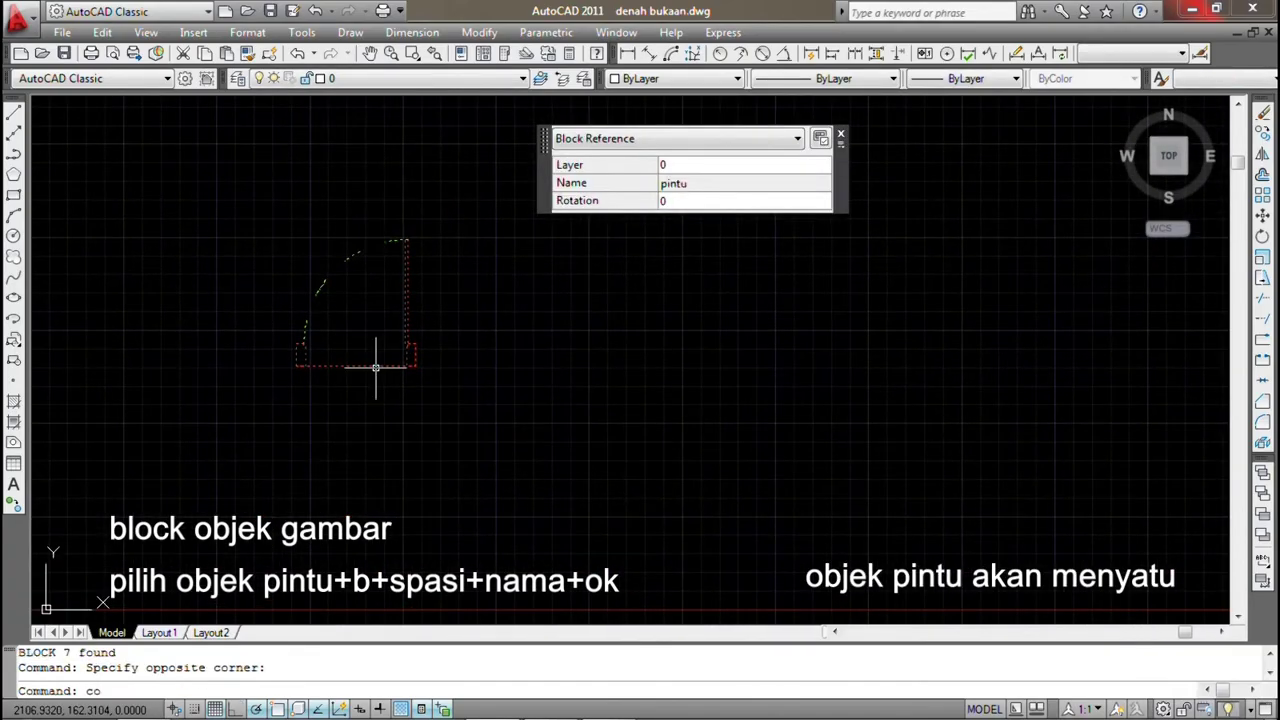
Copy the pintu door block to a spot just right of the original
key("space")
left_click(358, 394)
left_click(628, 393)
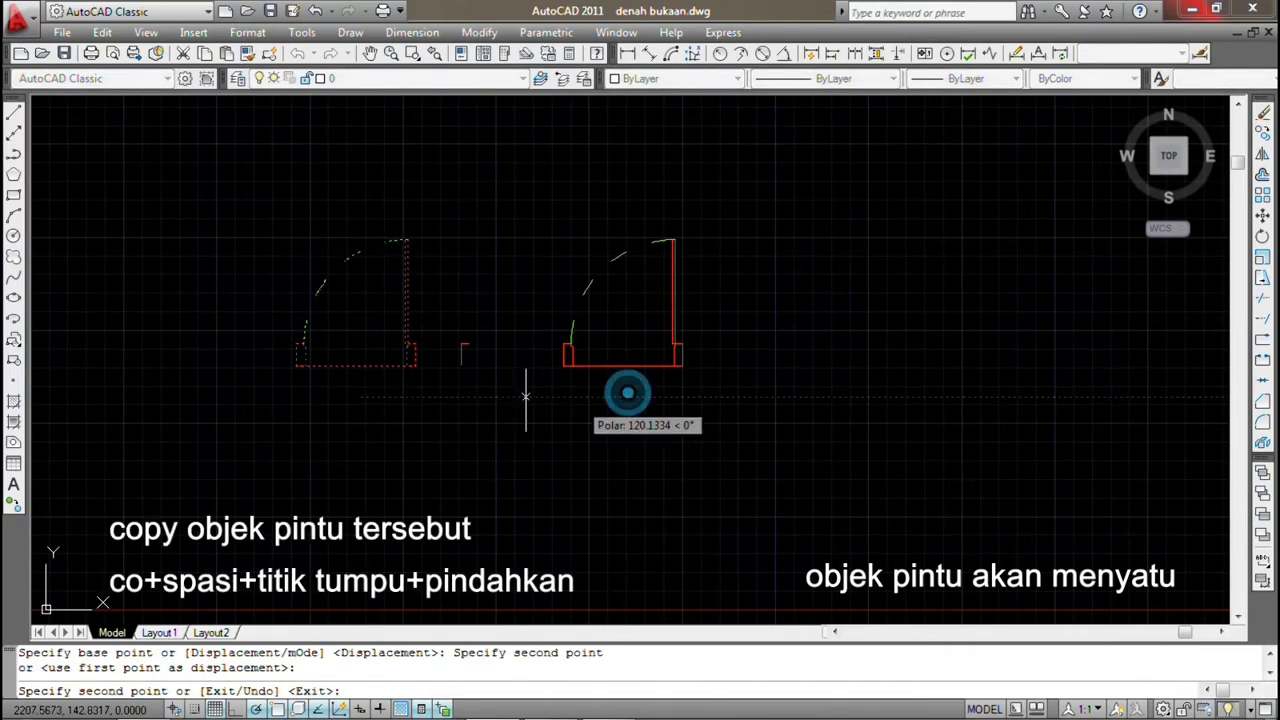
key("space")
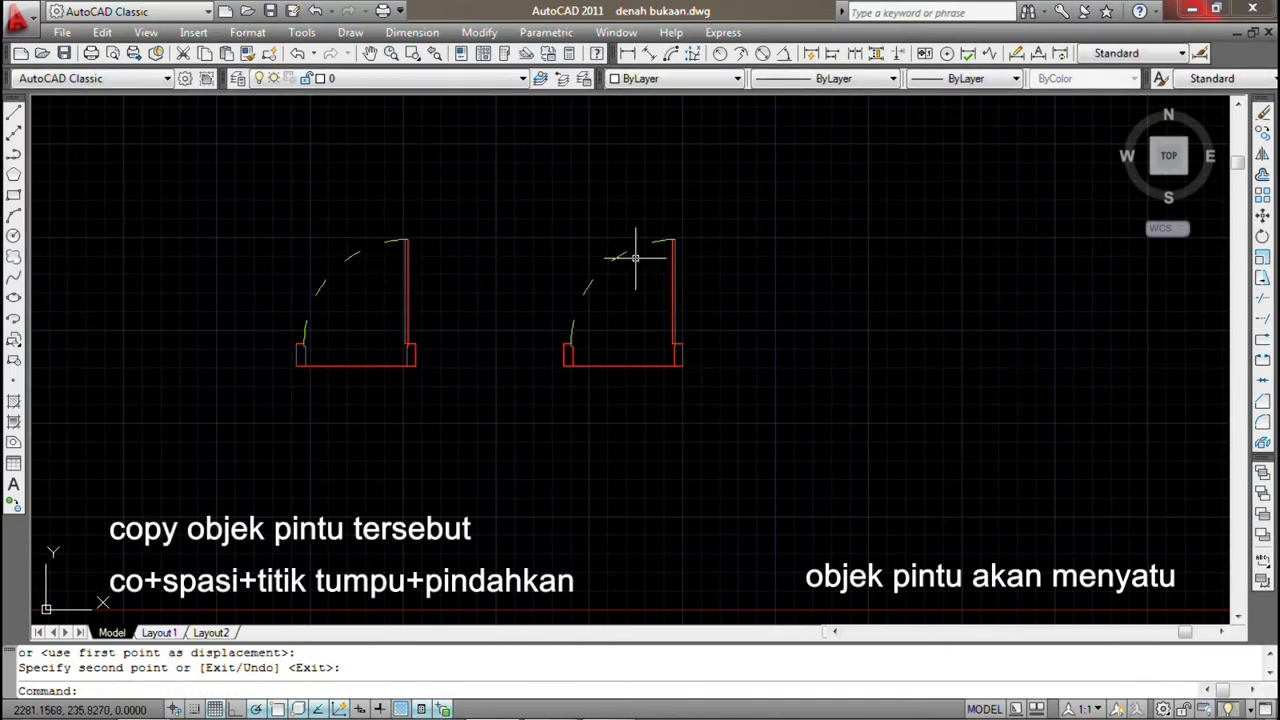
scroll(471, 286, "up", 3)
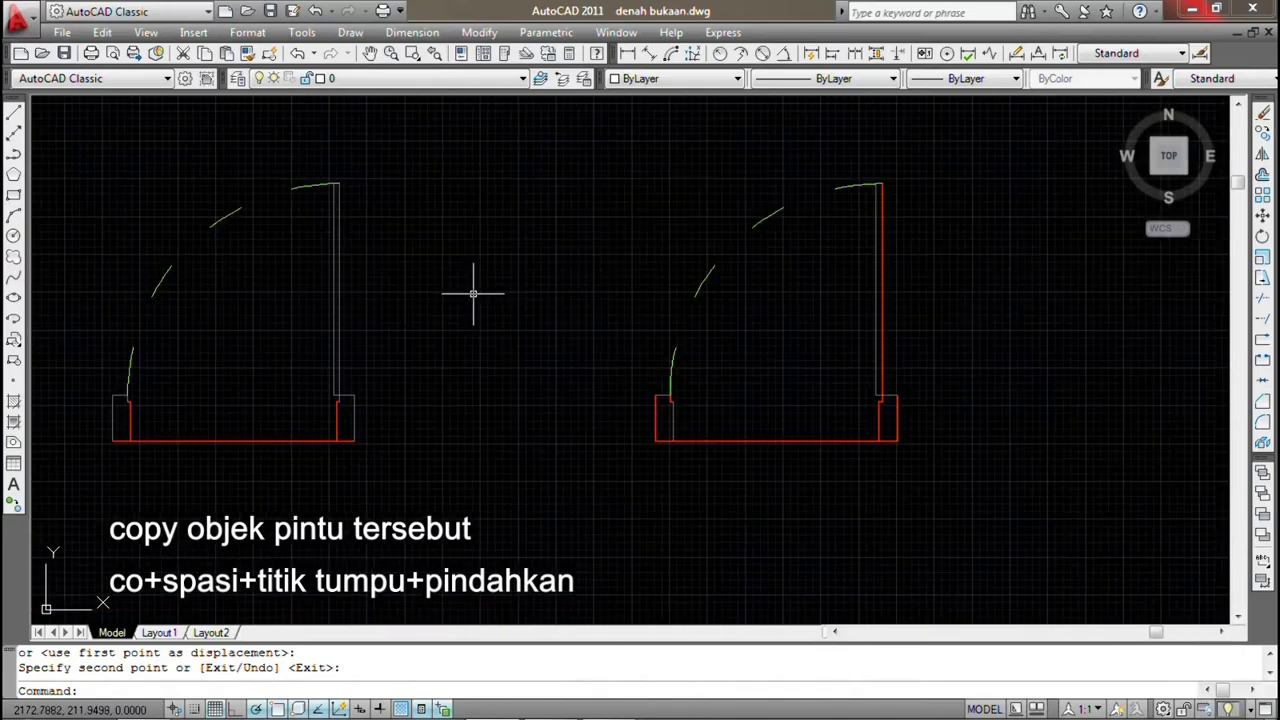
middle_click_drag(471, 286, 594, 329)
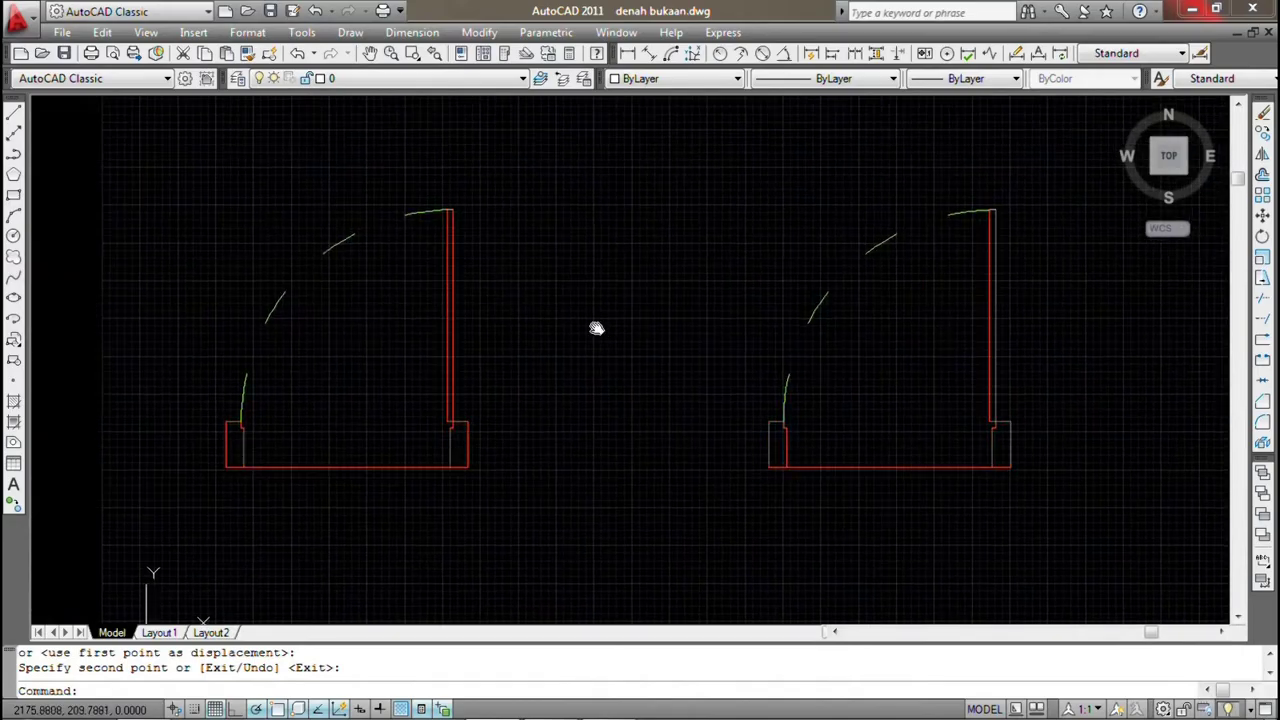
Open the pintu block definition in the Block Editor from the left door
double_click(447, 298)
left_click(750, 375)
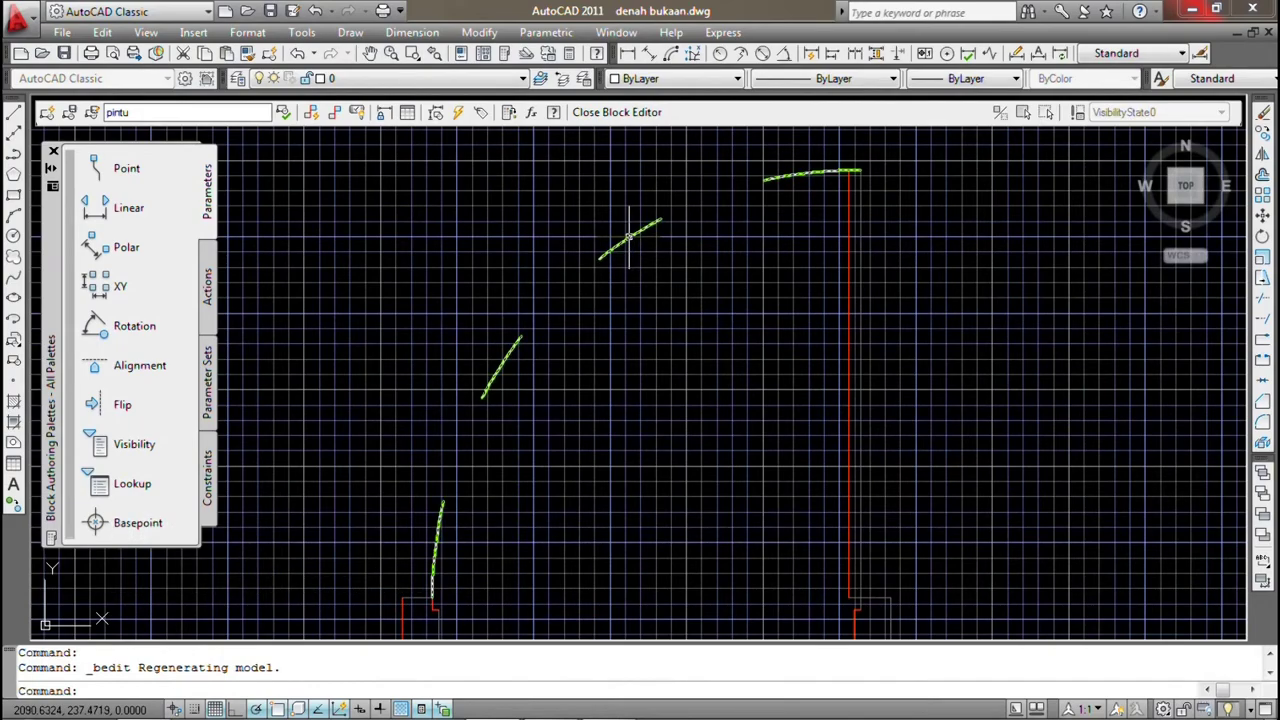
scroll(510, 248, "down", 3)
scroll(510, 248, "up", 2)
scroll(514, 229, "up", 1)
scroll(506, 266, "up", 2)
Fill both door jamb rectangles with the ANSI32 hatch pattern
type("h")
key("space")
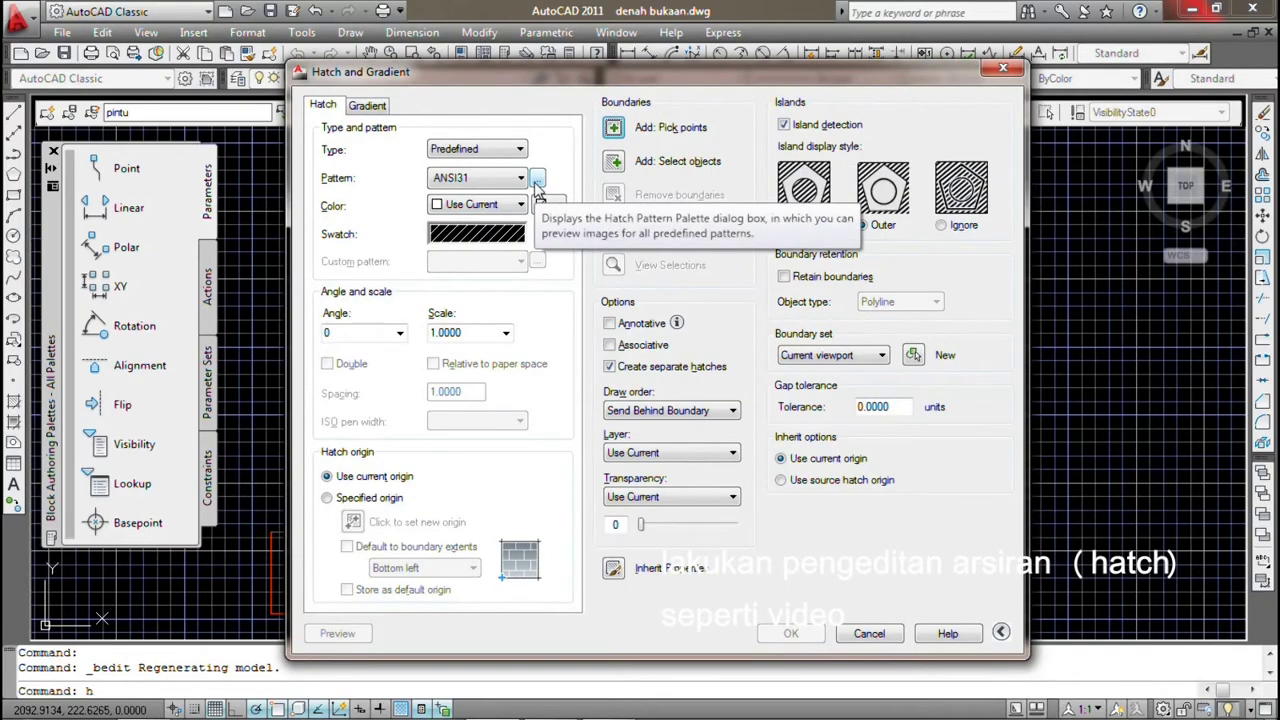
left_click(538, 180)
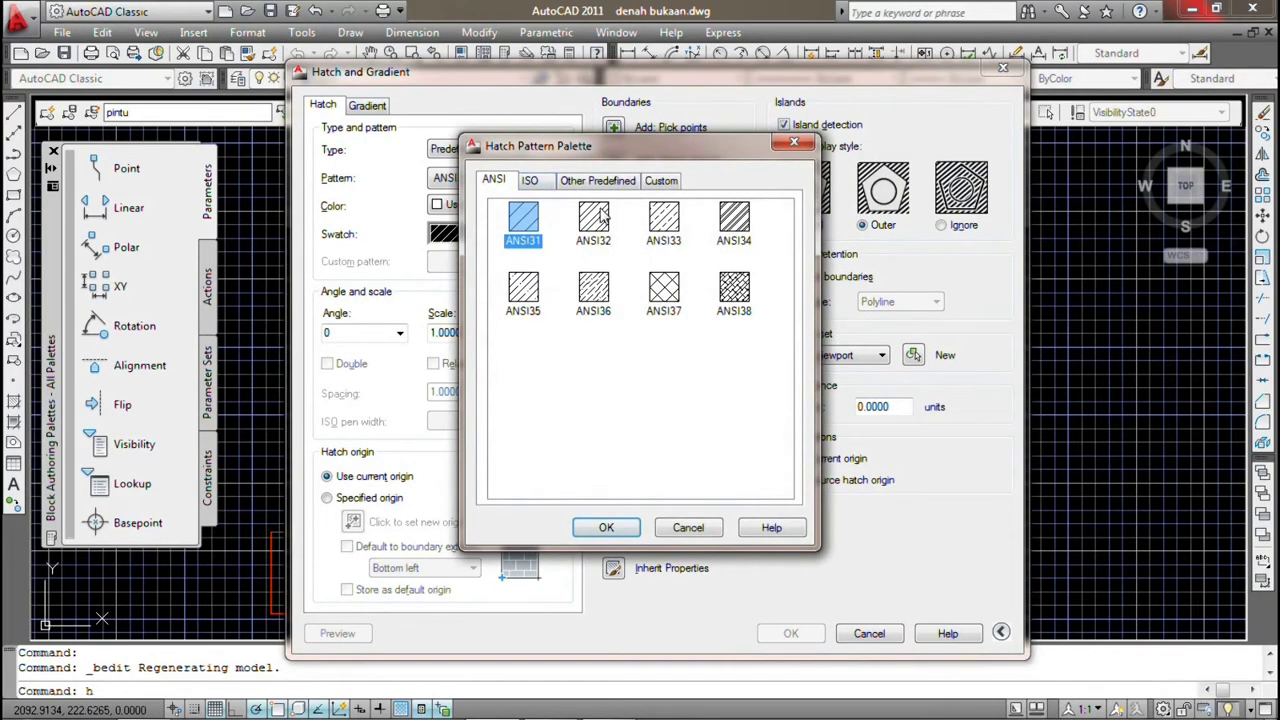
double_click(593, 222)
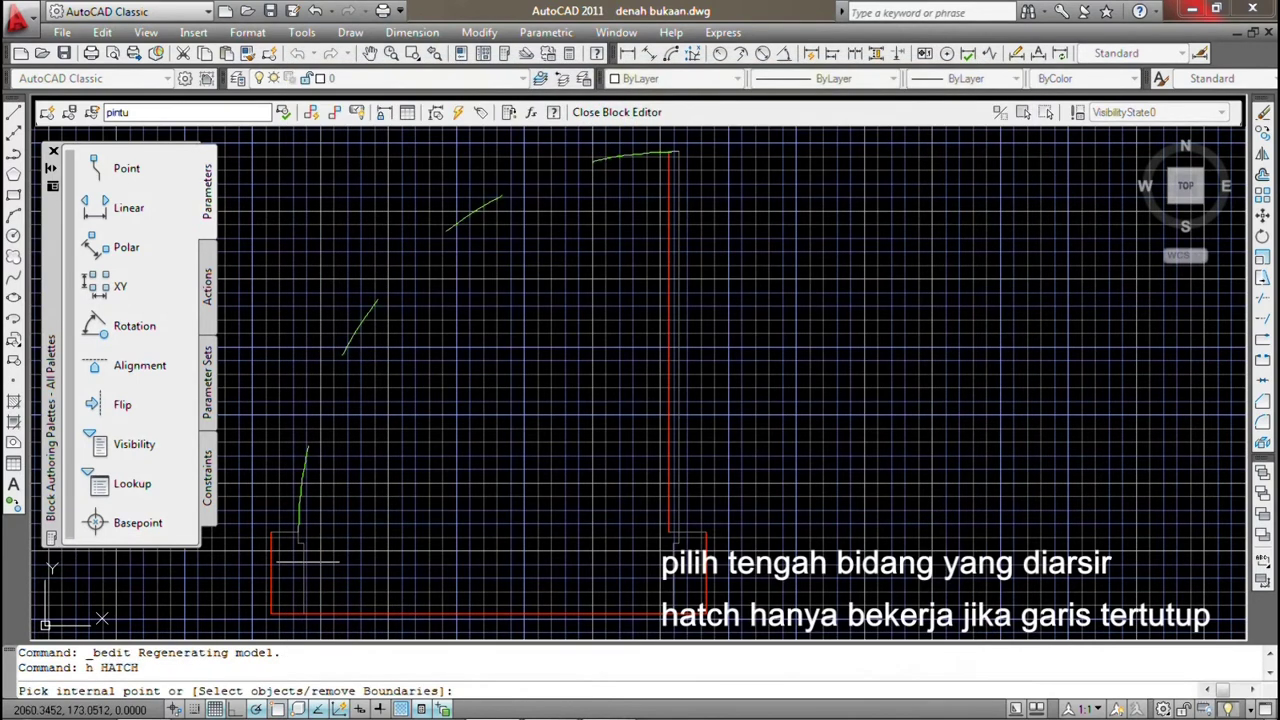
left_click(289, 570)
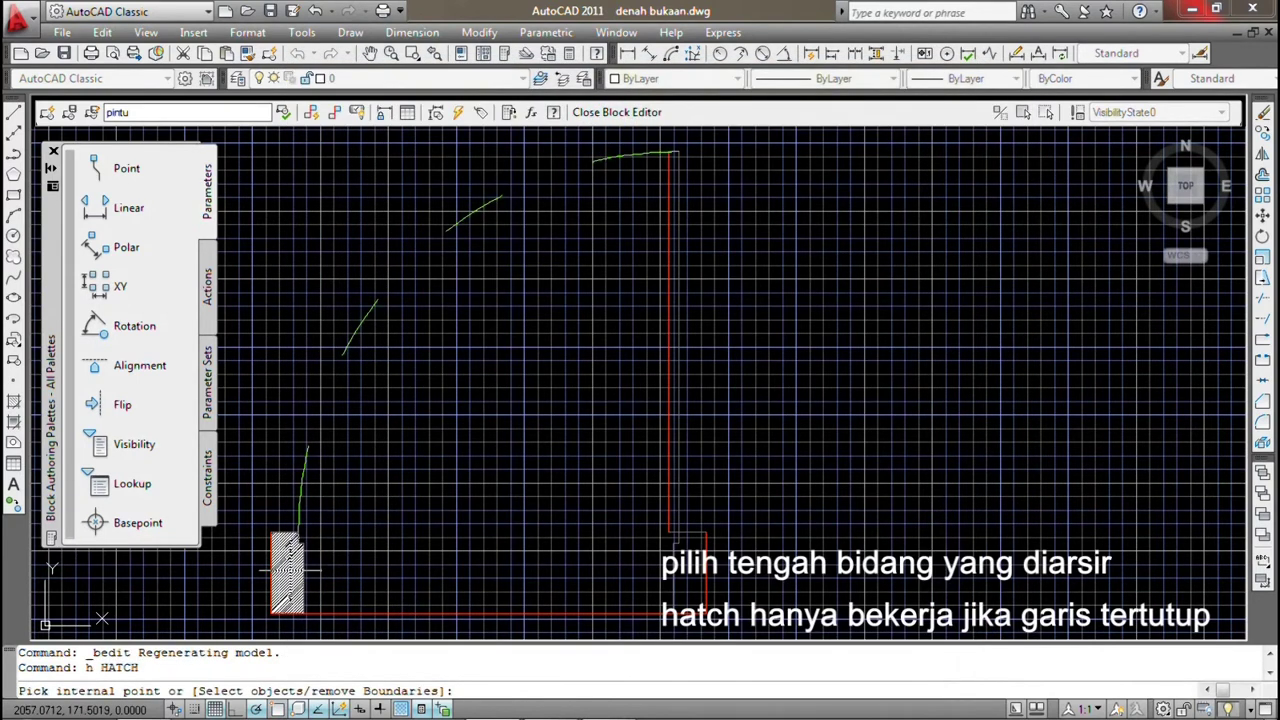
left_click(289, 570)
key("Return")
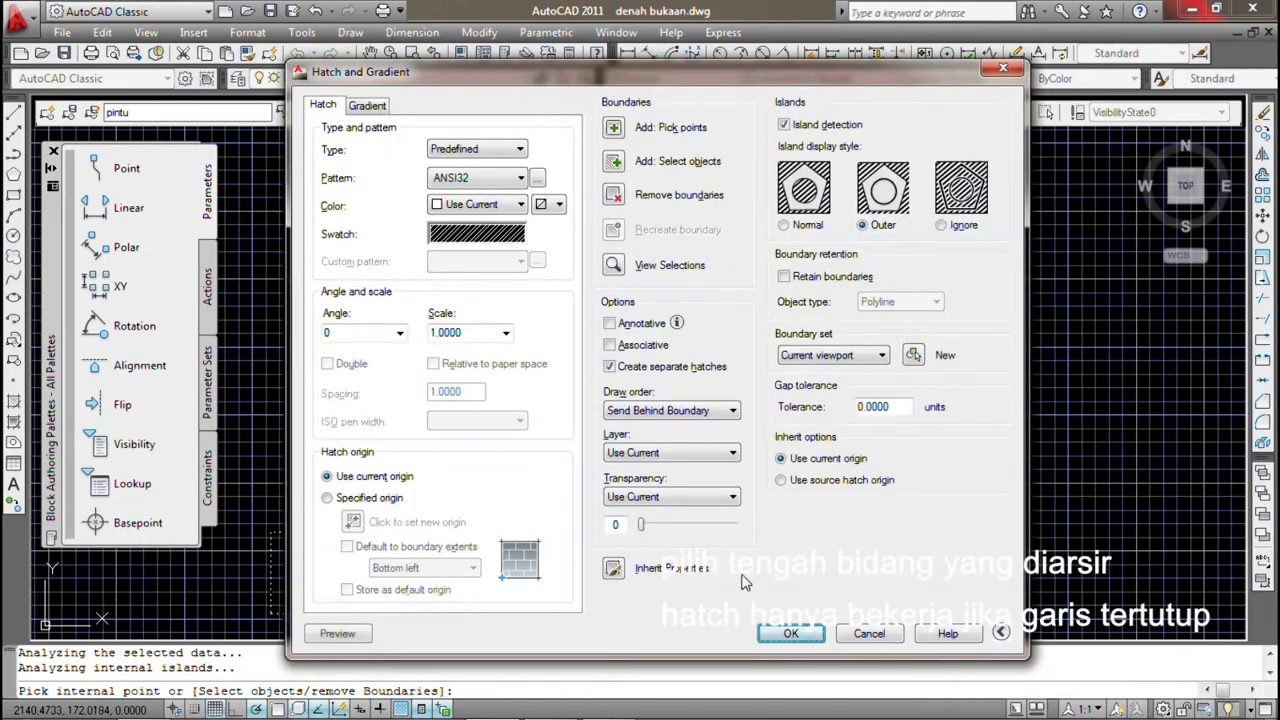
left_click(790, 633)
scroll(386, 443, "up", 2)
scroll(386, 443, "up", 2)
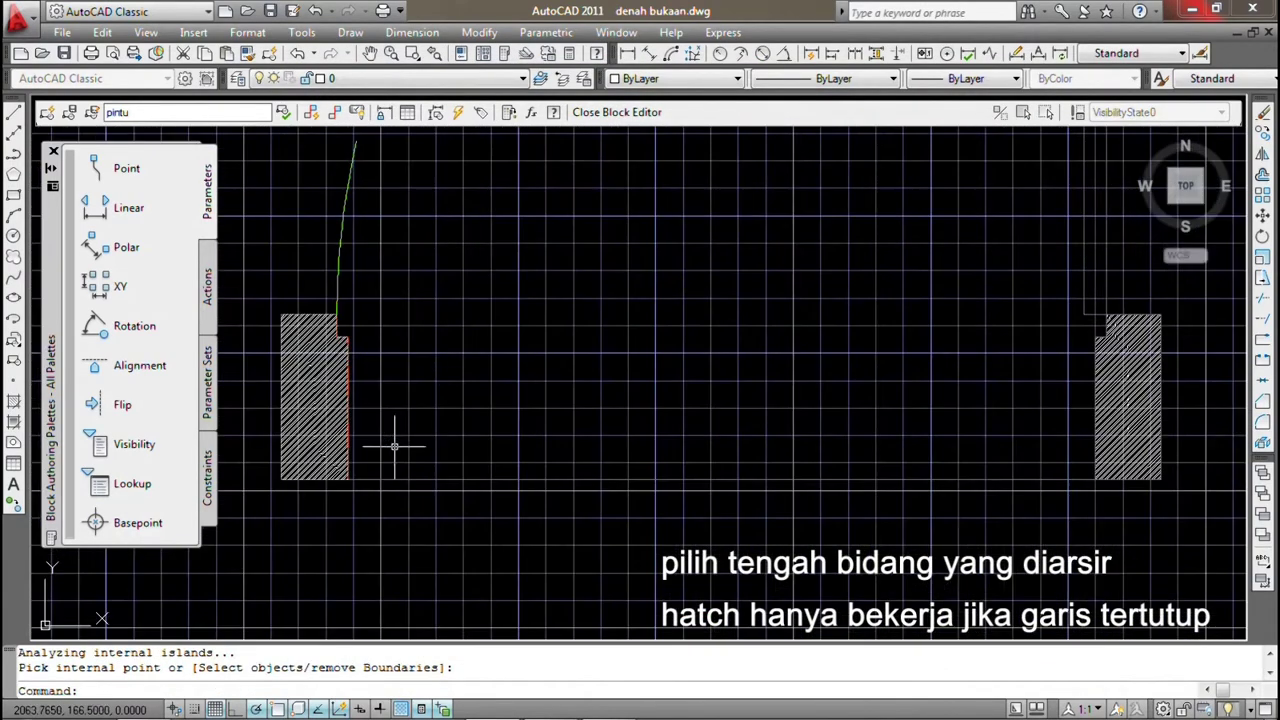
Set the left jamb's ANSI32 hatch scale to 5, then open the right jamb's hatch properties
double_click(315, 400)
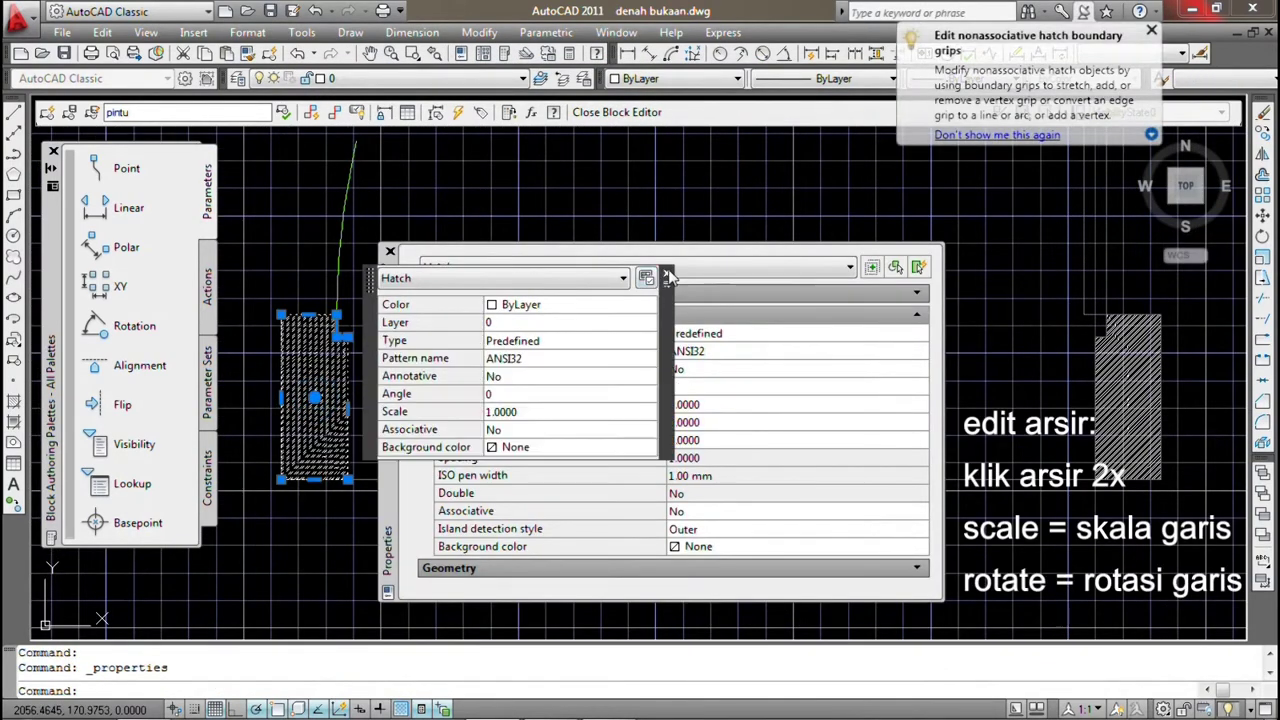
mouse_move(515, 370)
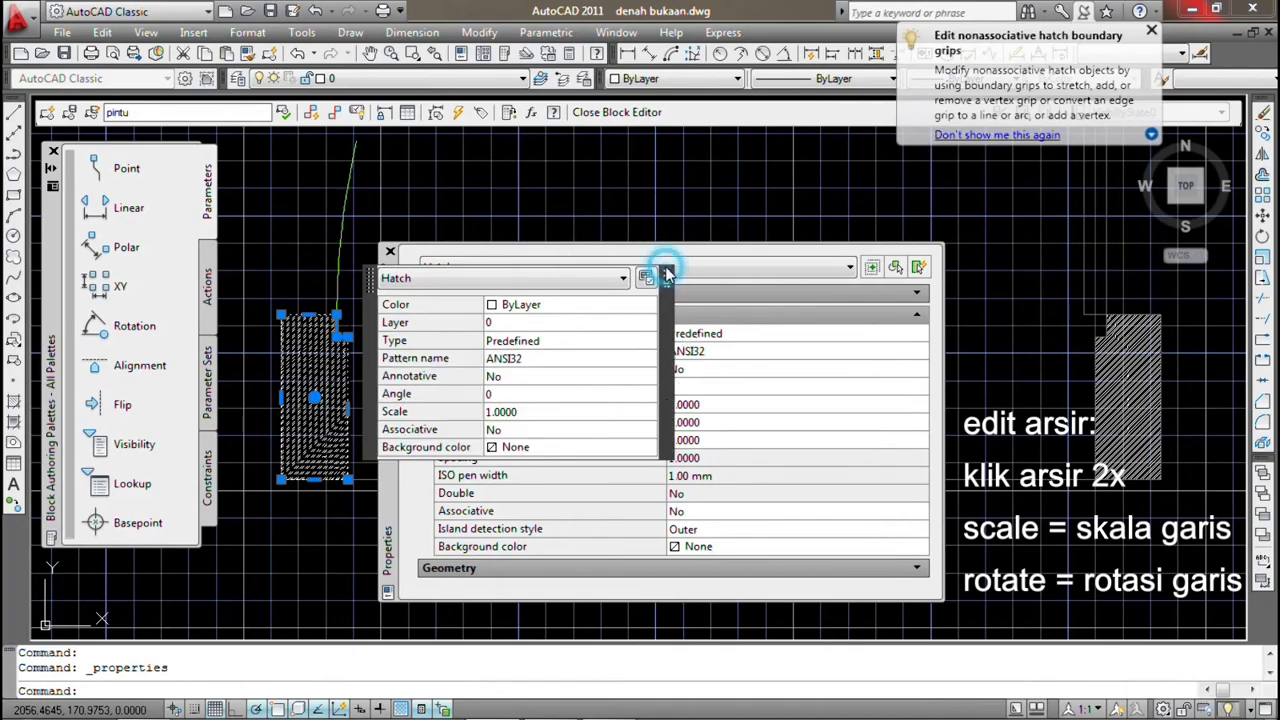
left_click(667, 276)
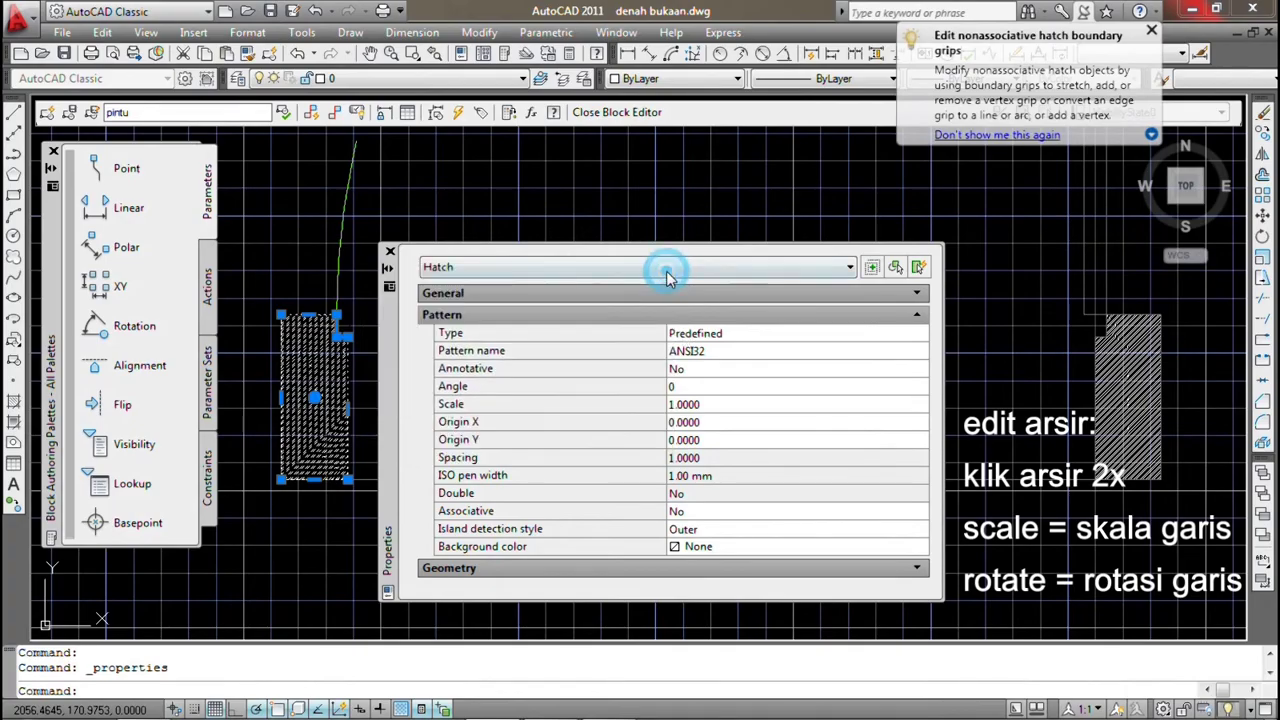
left_click(689, 460)
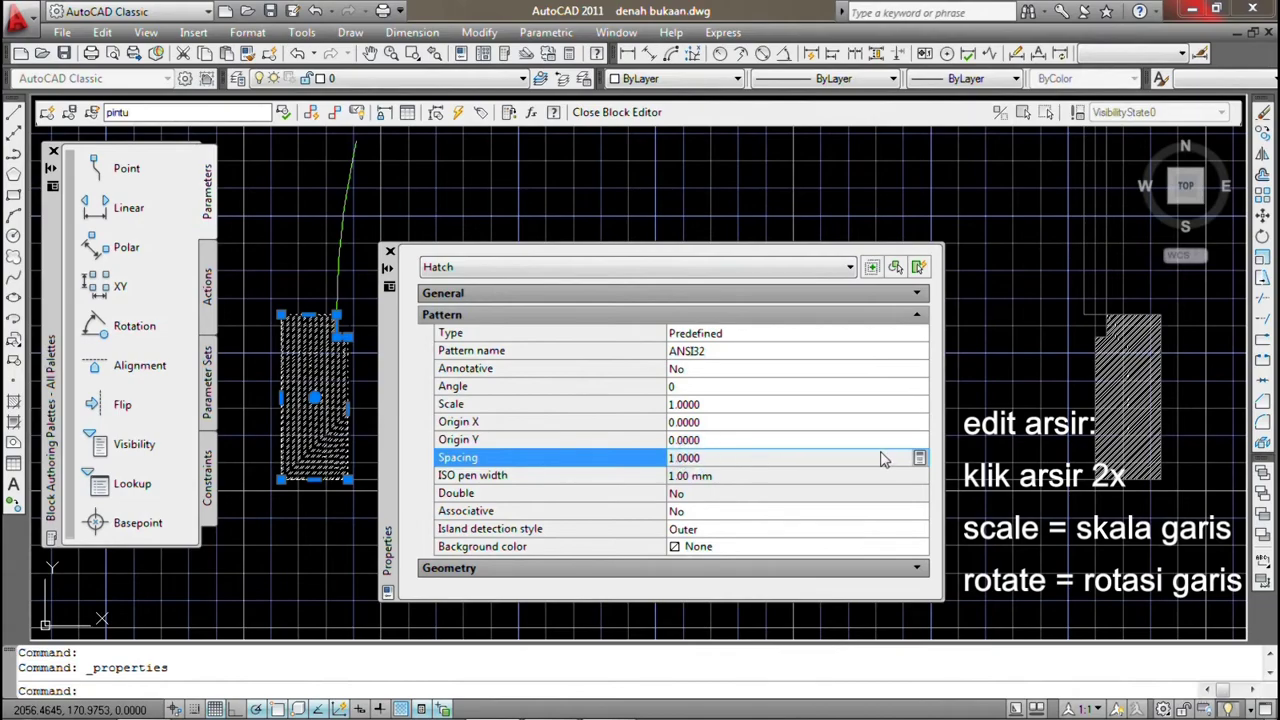
left_click(676, 405)
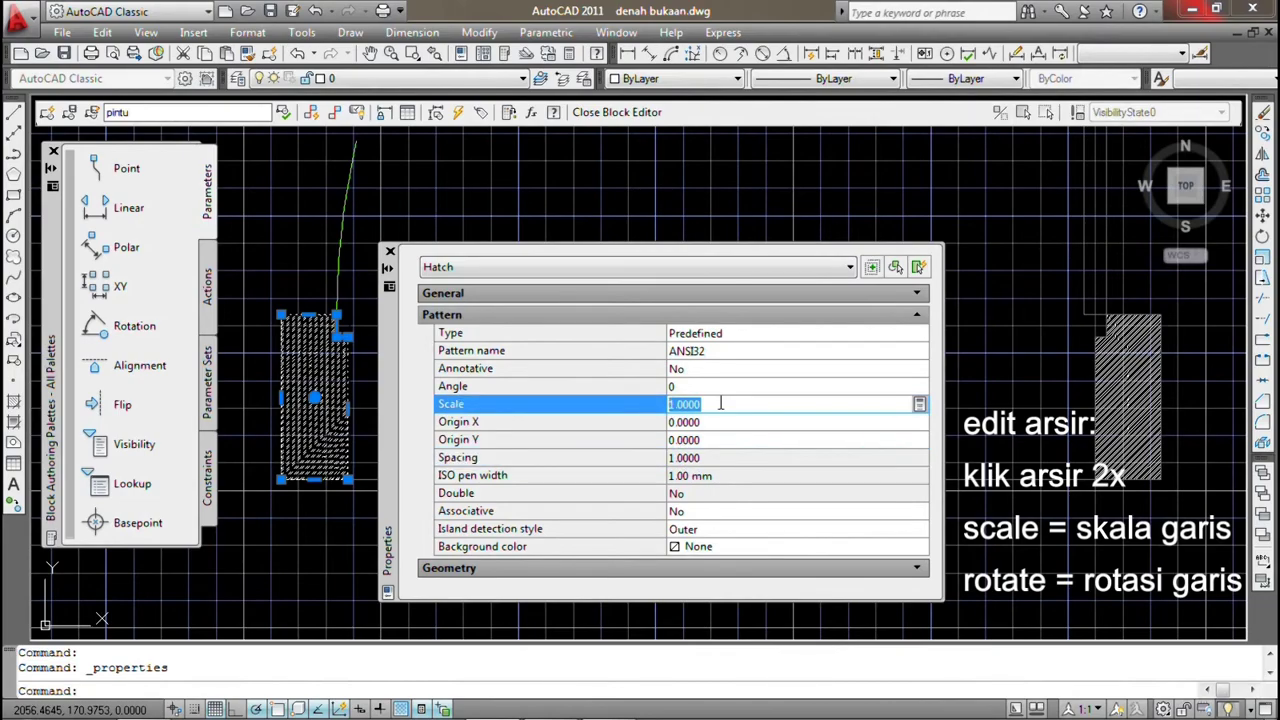
type("5")
key("Return")
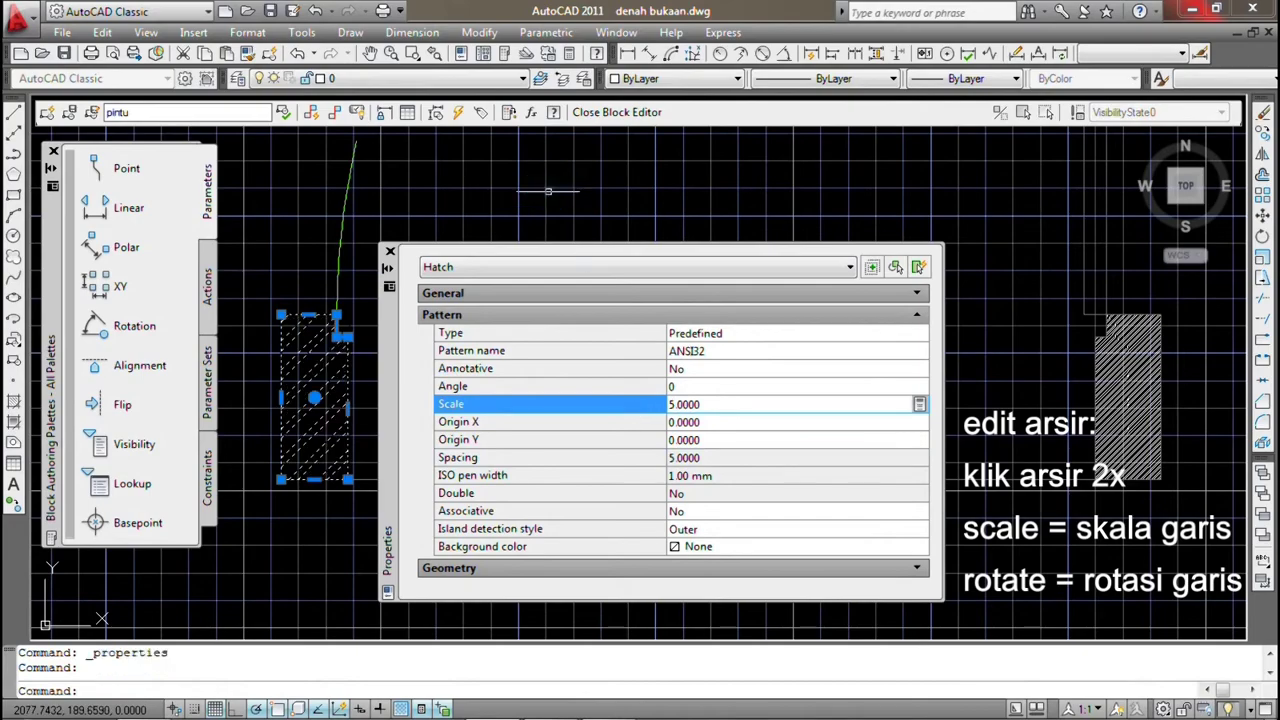
left_click(389, 252)
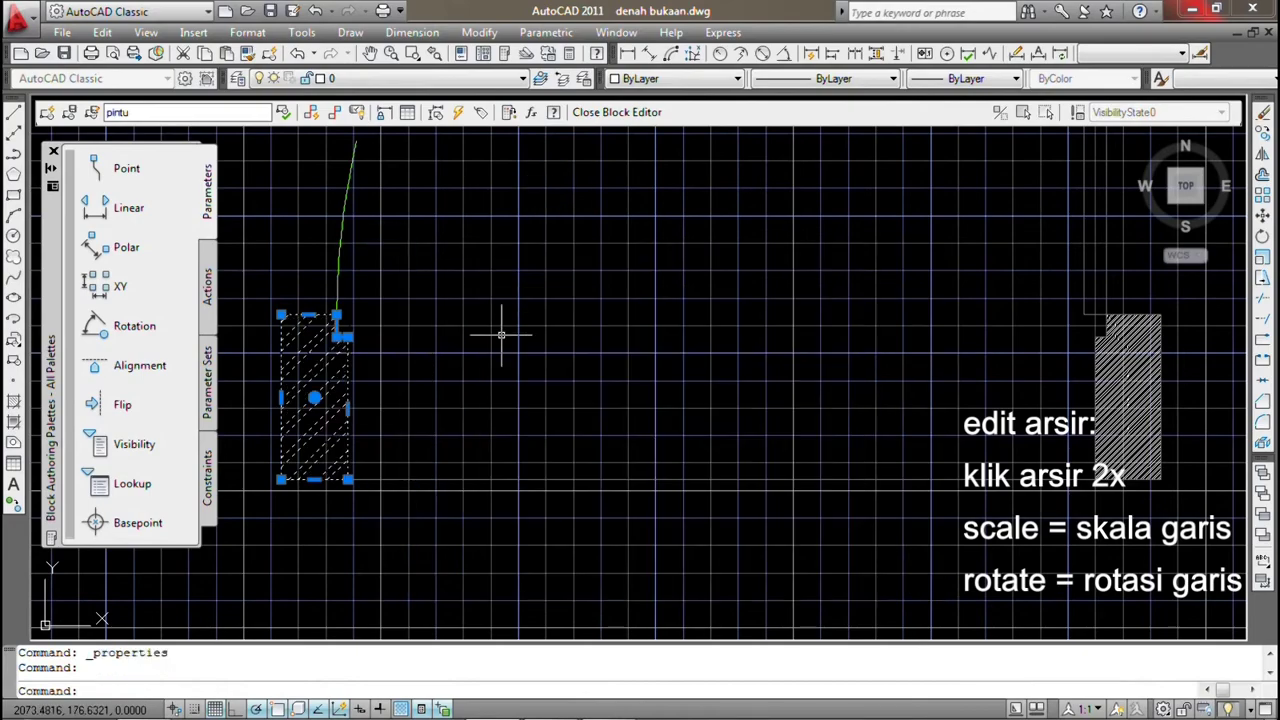
key("Escape")
middle_click_drag(580, 367, 429, 383)
double_click(997, 378)
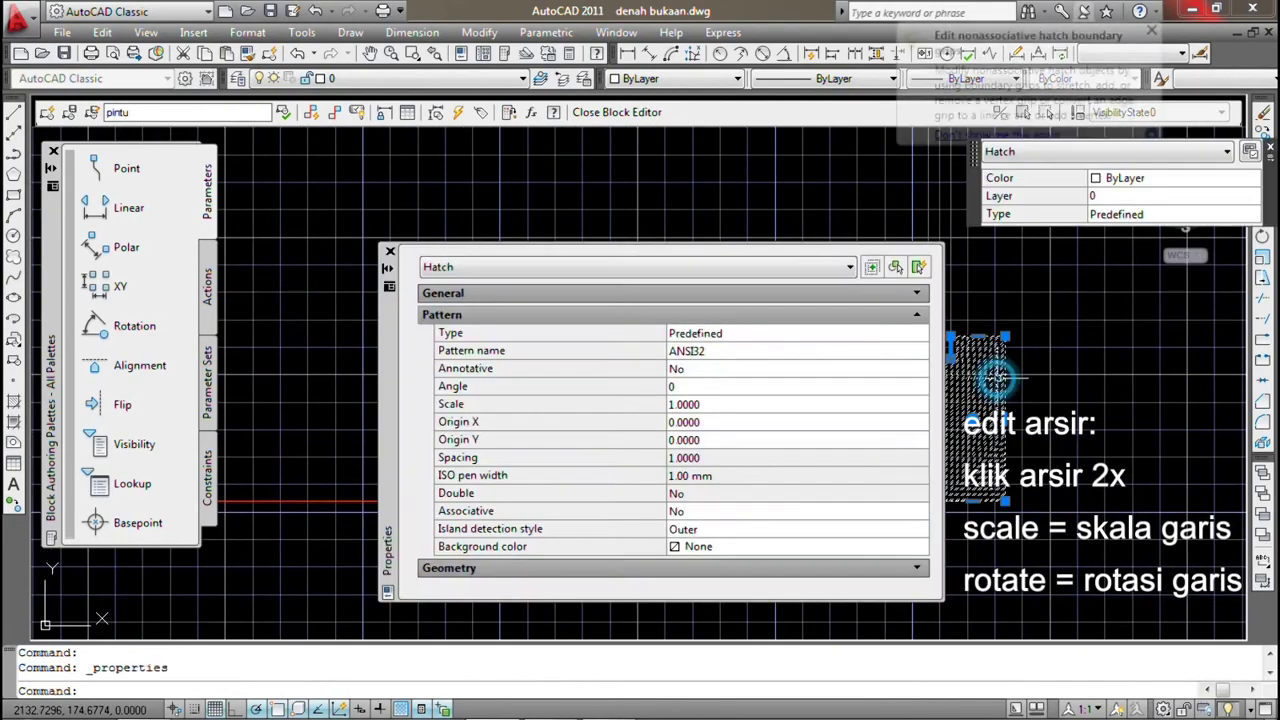